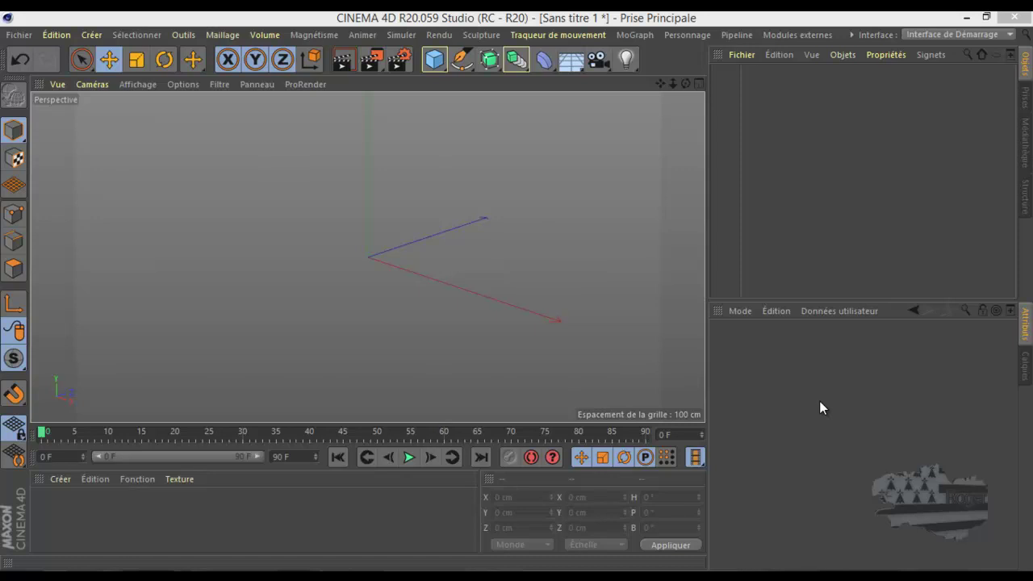
- Add a Collision deformer from the Deformers palette to the empty scene
{"action": "left_click", "coordinate": [540, 60]}
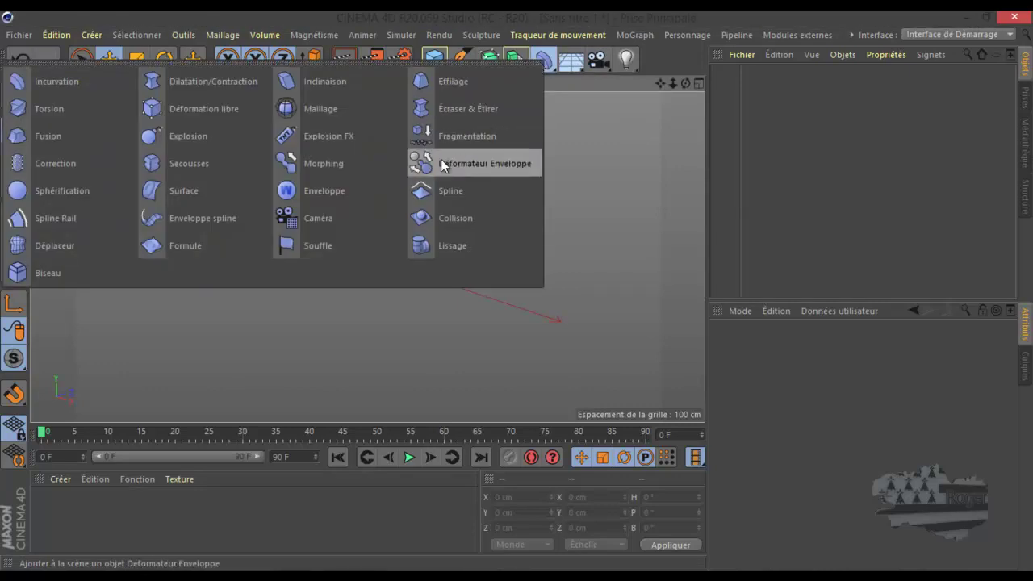
{"action": "left_click", "coordinate": [451, 218]}
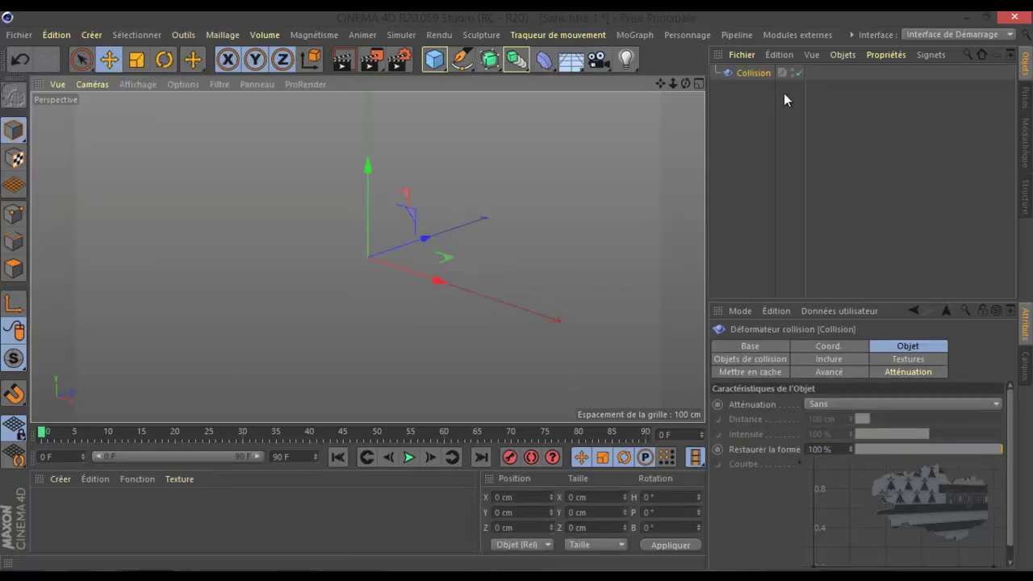
- Add a 400 cm Plane primitive to the scene
{"action": "left_click", "coordinate": [441, 63]}
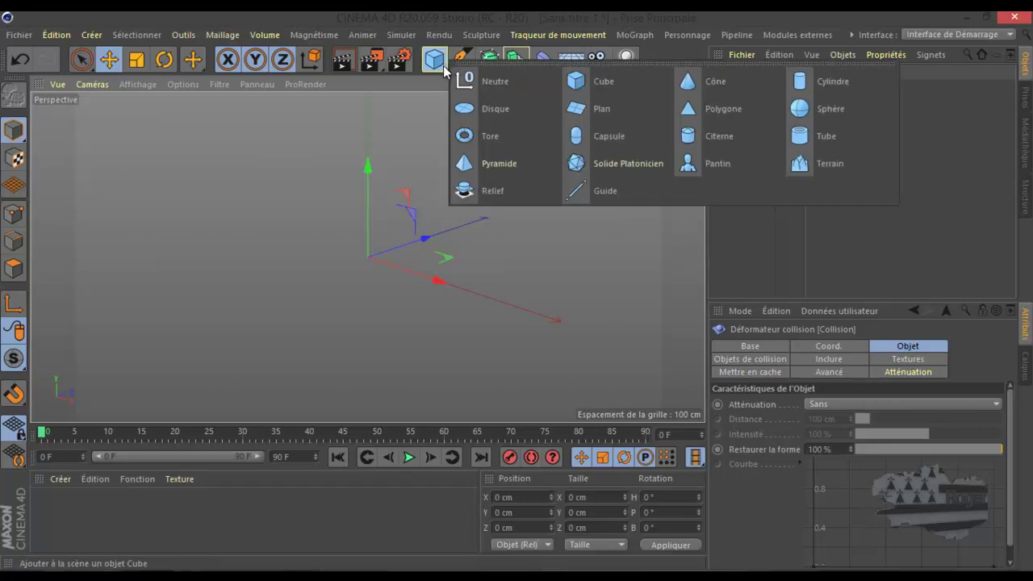
{"action": "left_click", "coordinate": [607, 104]}
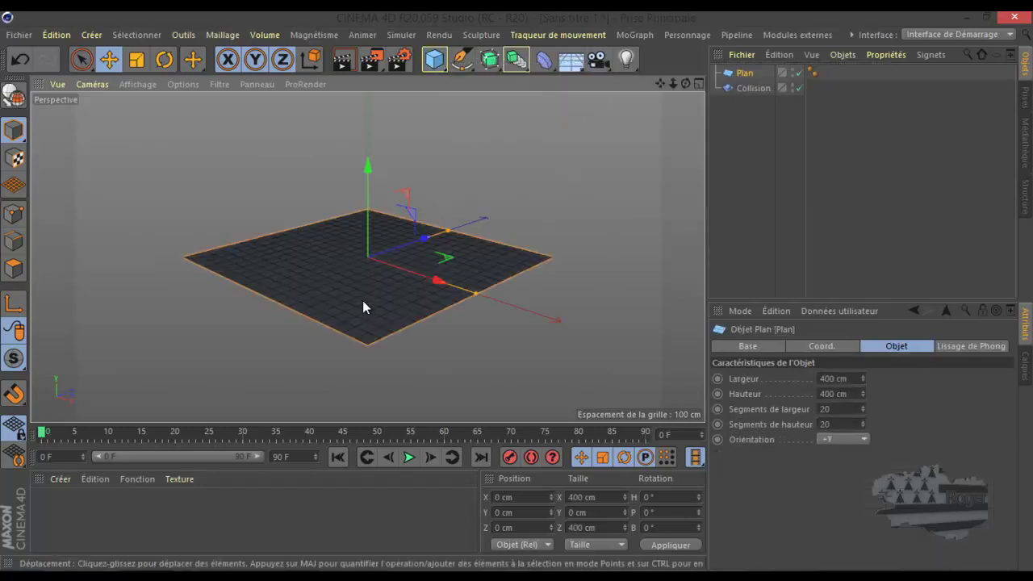
{"action": "scroll", "coordinate": [365, 295], "scroll_direction": "up", "scroll_amount": 2}
{"action": "scroll", "coordinate": [365, 295], "scroll_direction": "up", "scroll_amount": 1}
{"action": "left_click", "coordinate": [151, 83]}
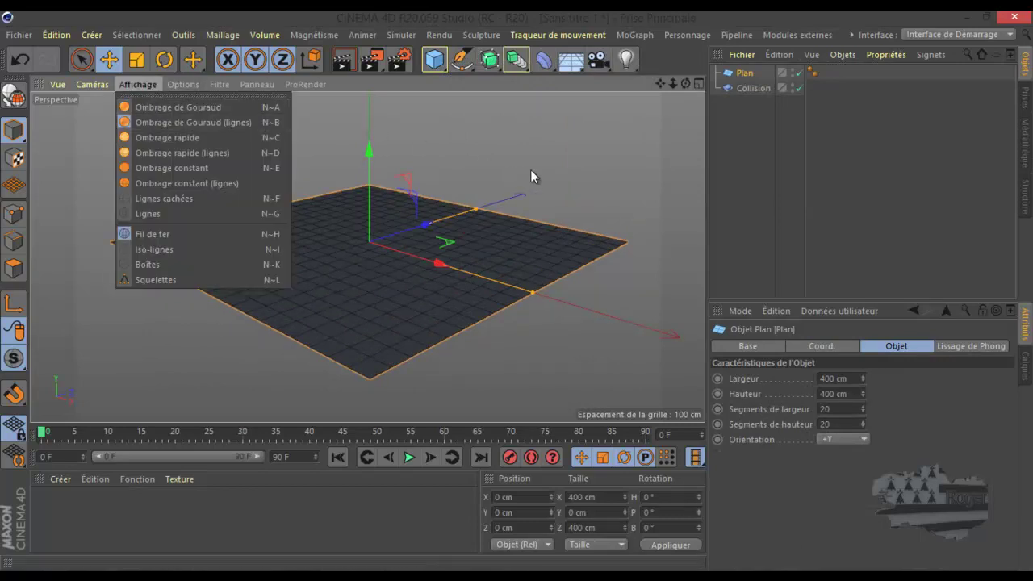
{"action": "left_click", "coordinate": [842, 252]}
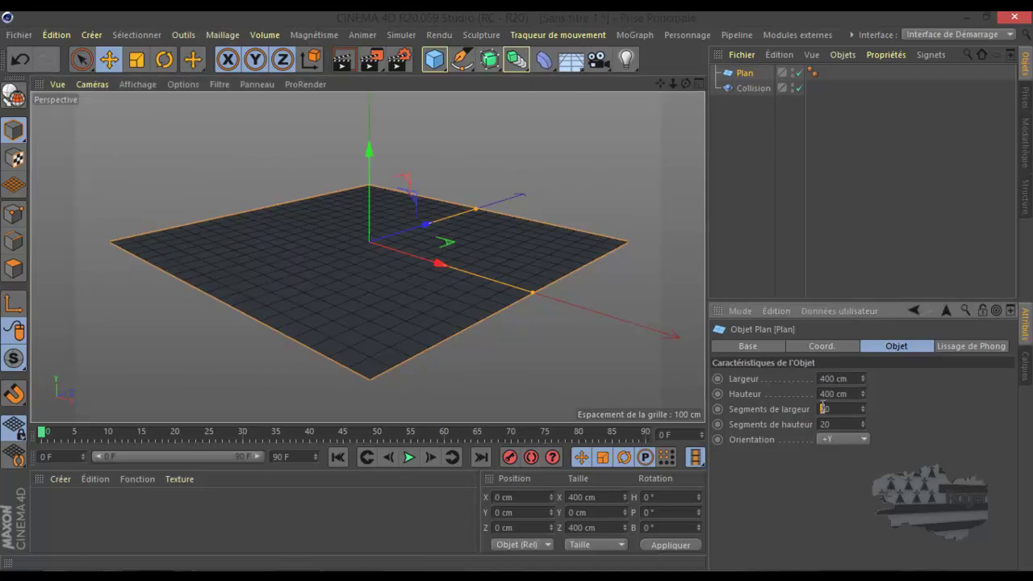
- Set the plane's width and height segments to 30 each
{"action": "type", "text": "30"}
{"action": "key", "text": "Tab"}
{"action": "type", "text": "30"}
{"action": "key", "text": "Return"}
{"action": "scroll", "coordinate": [389, 206], "scroll_direction": "up", "scroll_amount": 3}
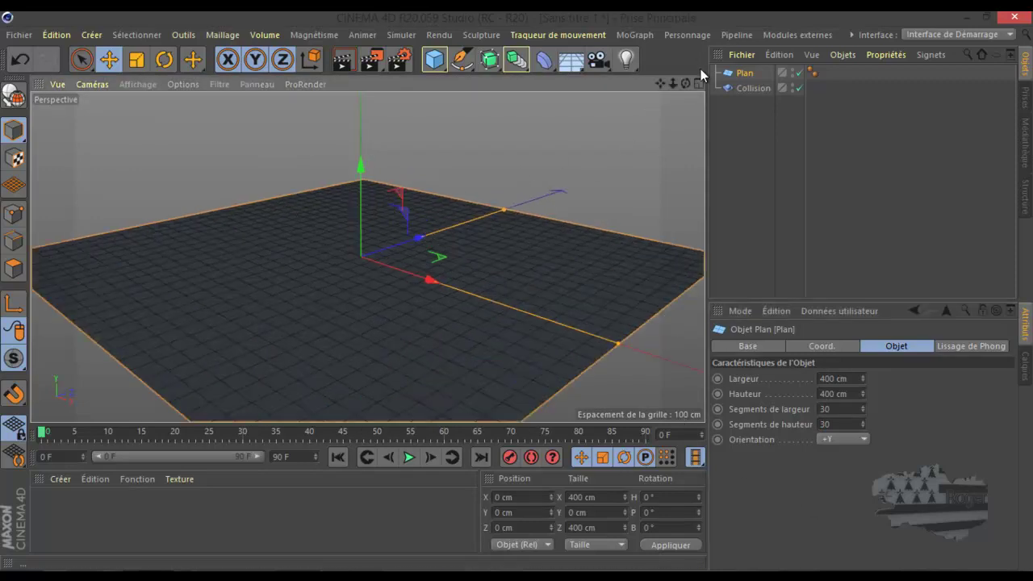
{"action": "mouse_move", "coordinate": [685, 84]}
{"action": "left_mouse_down"}
{"action": "mouse_move", "coordinate": [663, 83]}
{"action": "mouse_move", "coordinate": [523, 295]}
{"action": "left_mouse_up"}
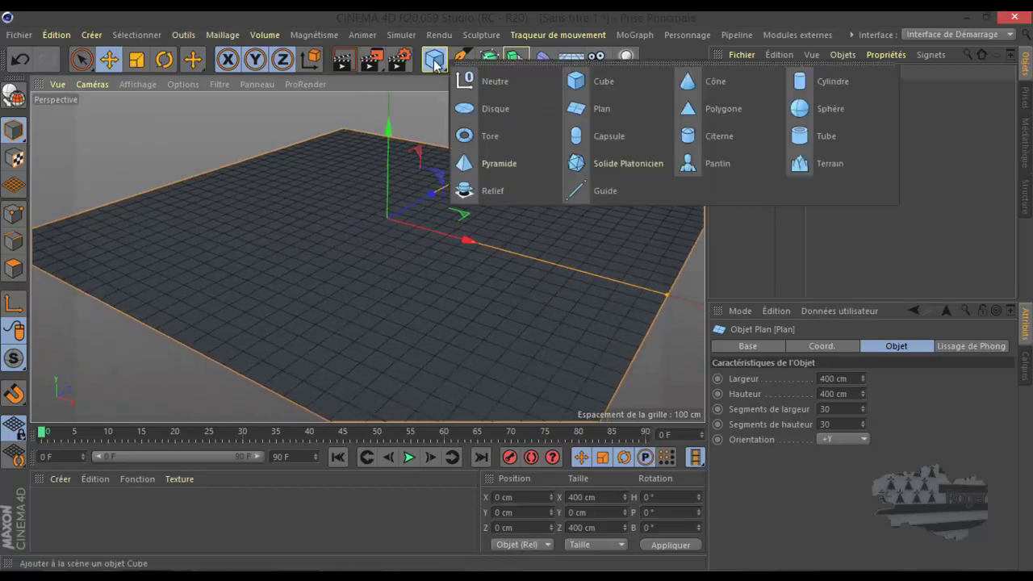
- Add a sphere and give it a 70 cm radius
{"action": "left_click_drag", "start_coordinate": [436, 66], "coordinate": [814, 113]}
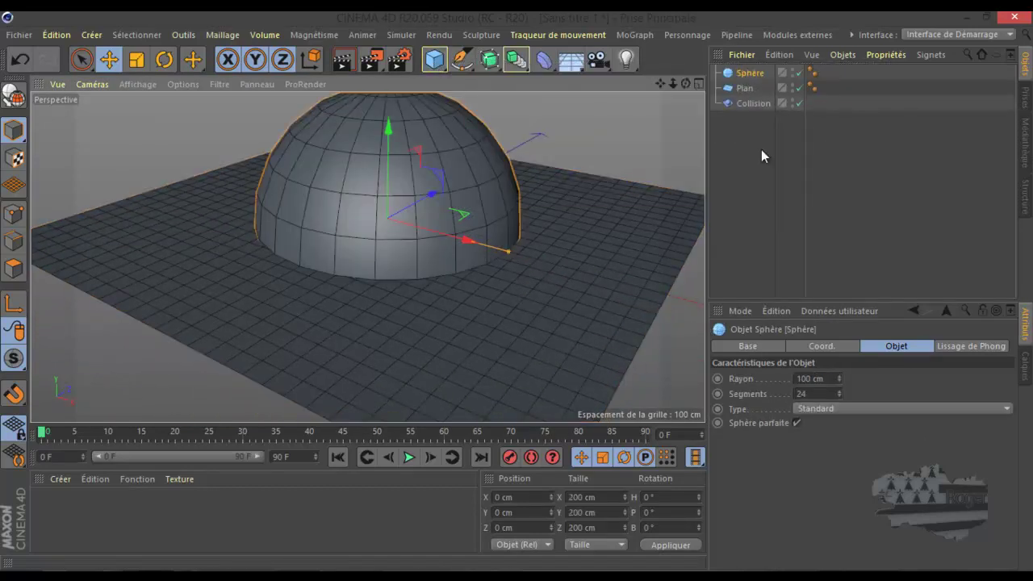
{"action": "double_click", "coordinate": [821, 377]}
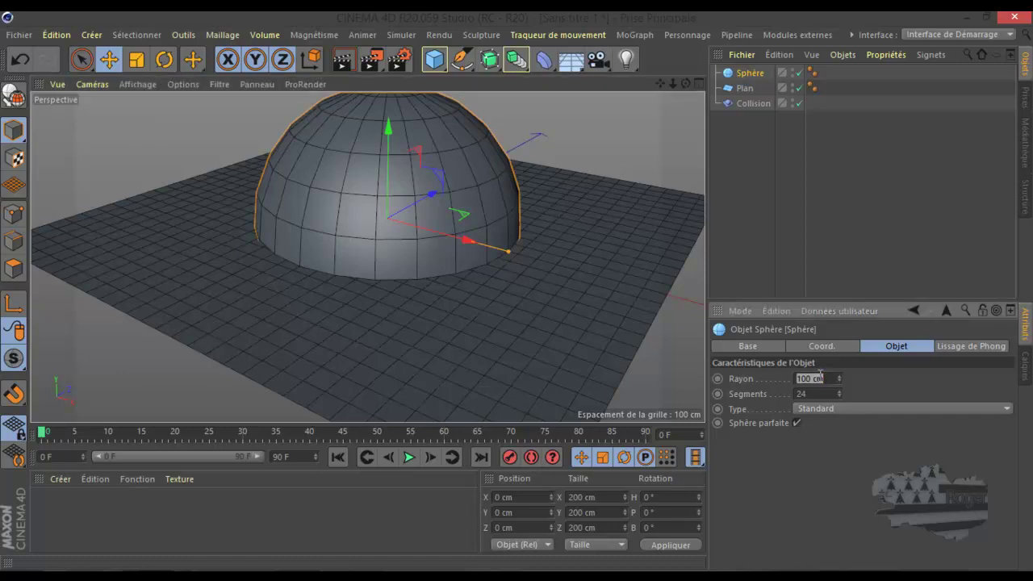
{"action": "type", "text": "70"}
{"action": "key", "text": "Return"}
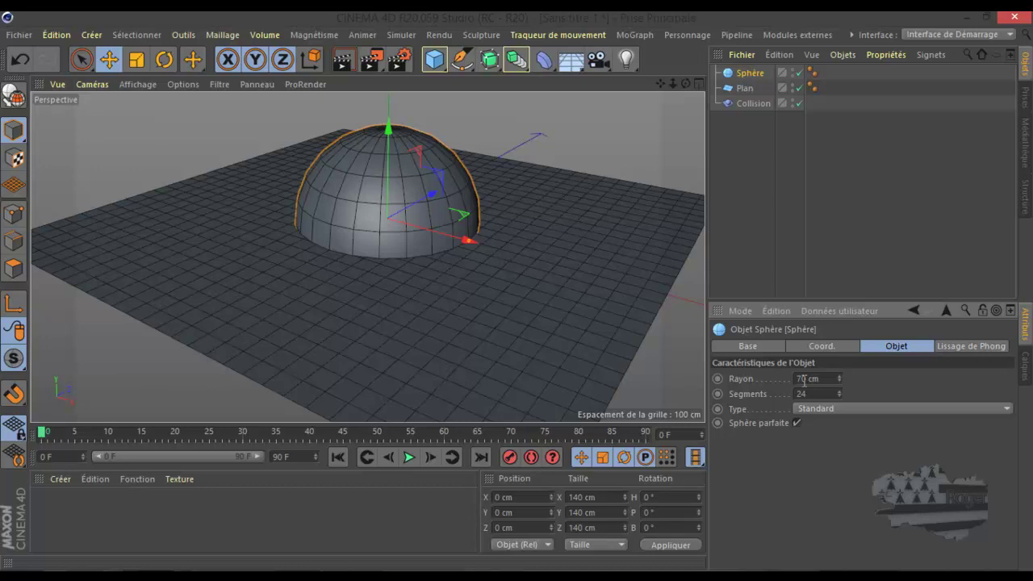
- Change the radius to 50 cm, lift the sphere above the plane, and nest Collision under Plan
{"action": "double_click", "coordinate": [801, 378]}
{"action": "type", "text": "50"}
{"action": "key", "text": "Return"}
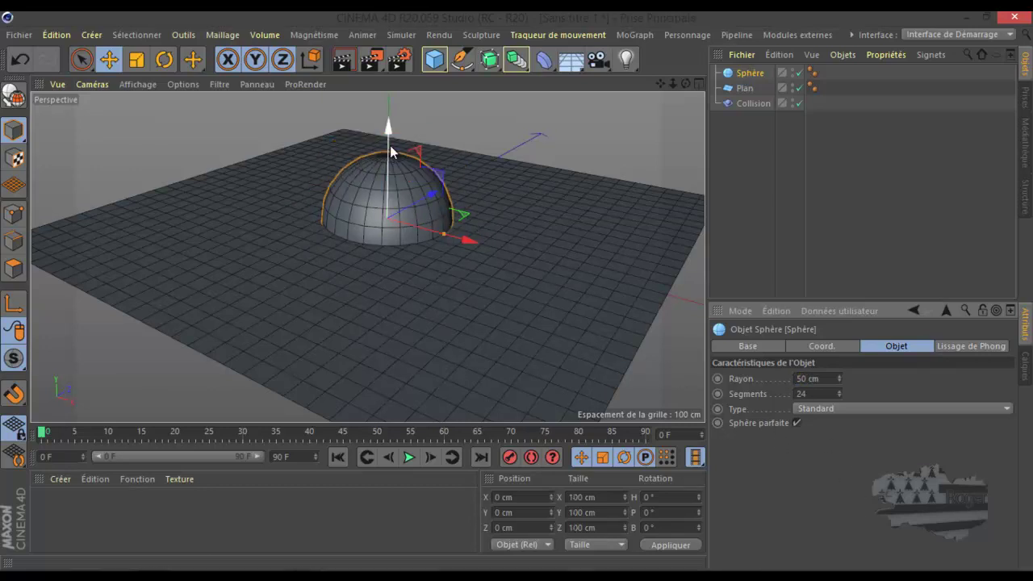
{"action": "left_click_drag", "start_coordinate": [389, 150], "coordinate": [387, 156]}
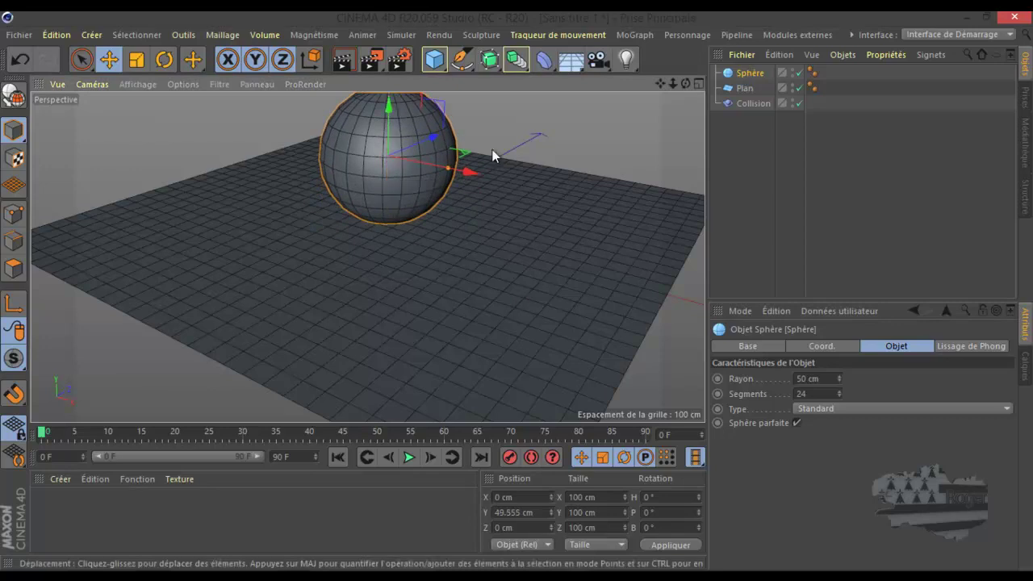
{"action": "left_click_drag", "start_coordinate": [746, 103], "coordinate": [743, 90]}
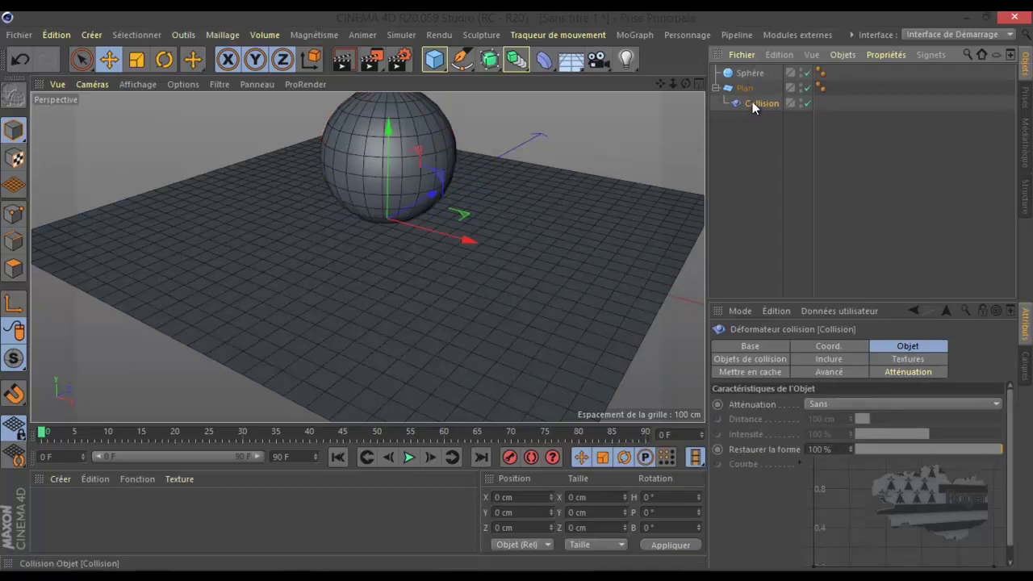
- Undo an accidental Collision move and nudge the sphere along Y
{"action": "left_click_drag", "start_coordinate": [387, 126], "coordinate": [386, 144]}
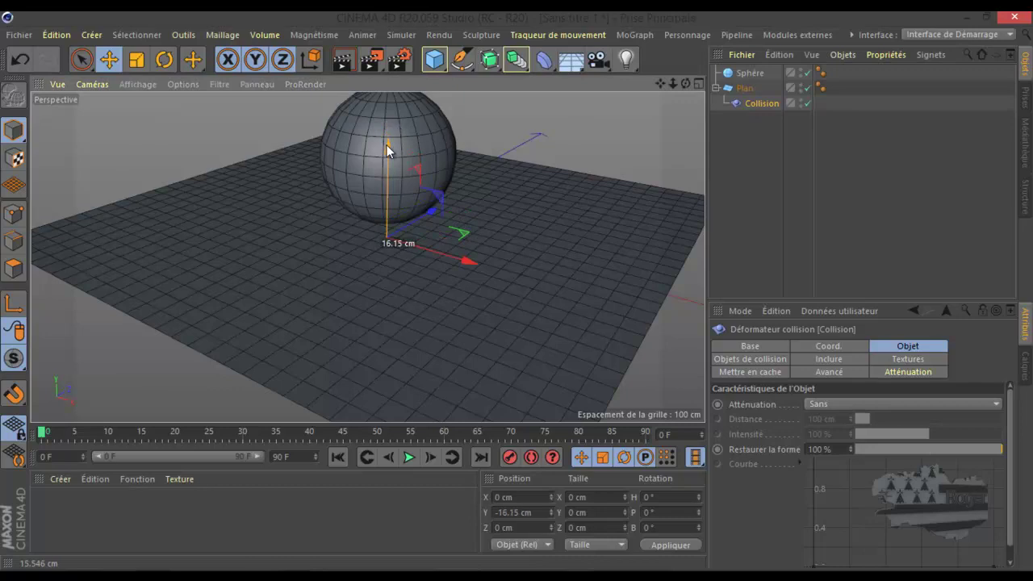
{"action": "left_click", "coordinate": [20, 59]}
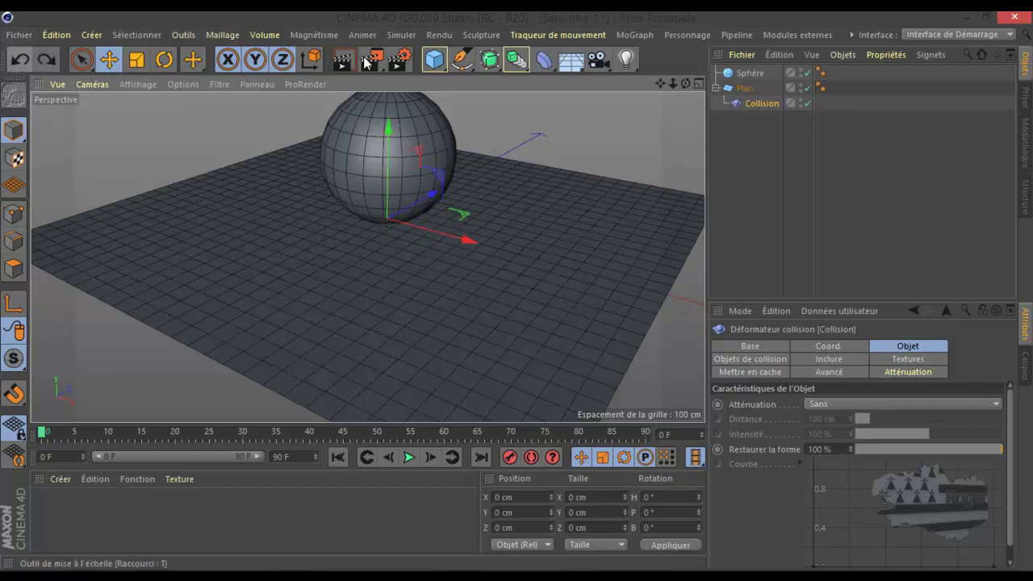
{"action": "left_click", "coordinate": [746, 73]}
{"action": "mouse_move", "coordinate": [394, 111]}
{"action": "left_mouse_down"}
{"action": "mouse_move", "coordinate": [388, 193]}
{"action": "mouse_move", "coordinate": [389, 107]}
{"action": "left_mouse_up"}
- Add the Sphère to the Collision deformer's collision Objets list
{"action": "left_click", "coordinate": [764, 103]}
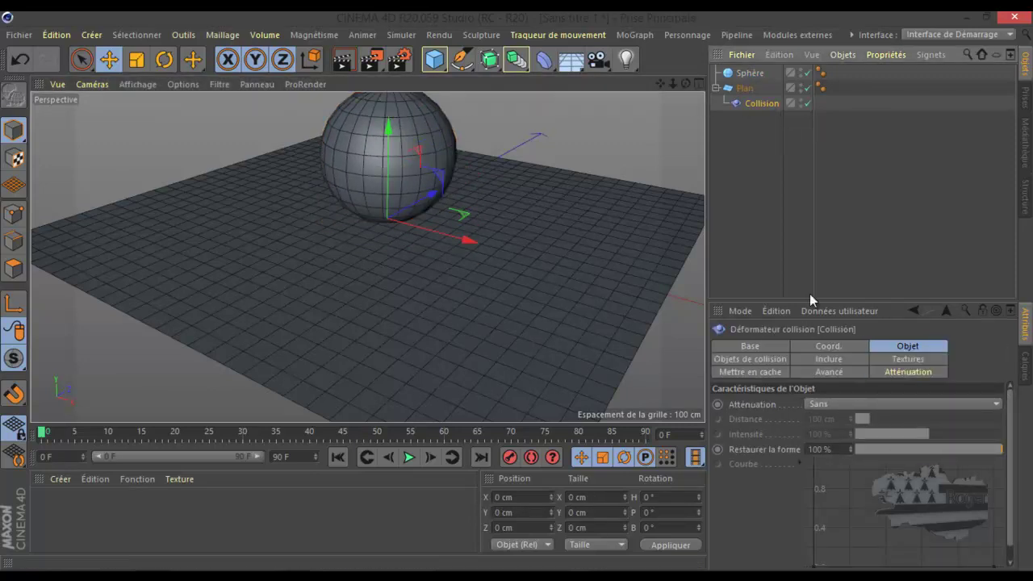
{"action": "left_click", "coordinate": [777, 360]}
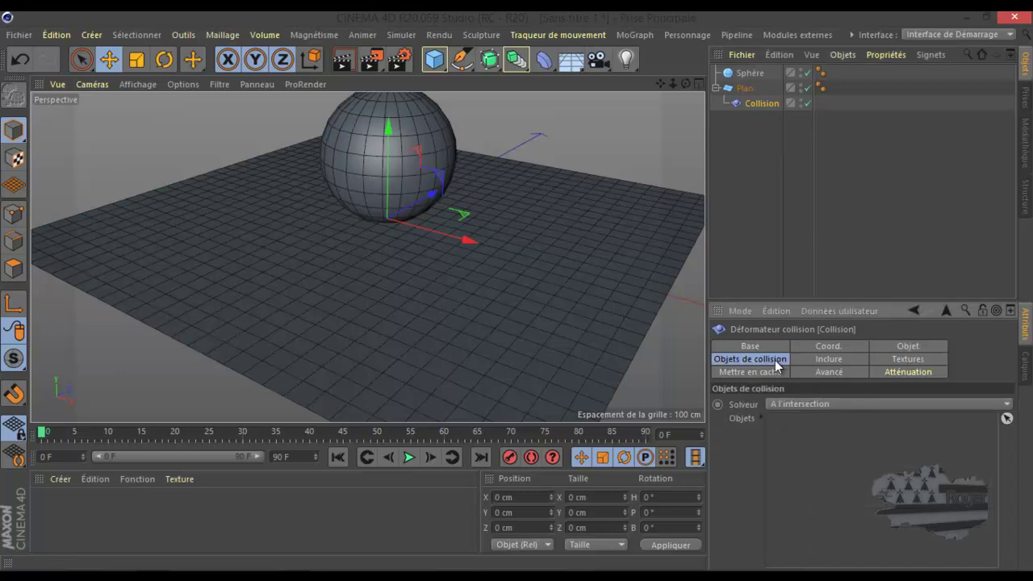
{"action": "left_click_drag", "start_coordinate": [749, 72], "coordinate": [807, 429]}
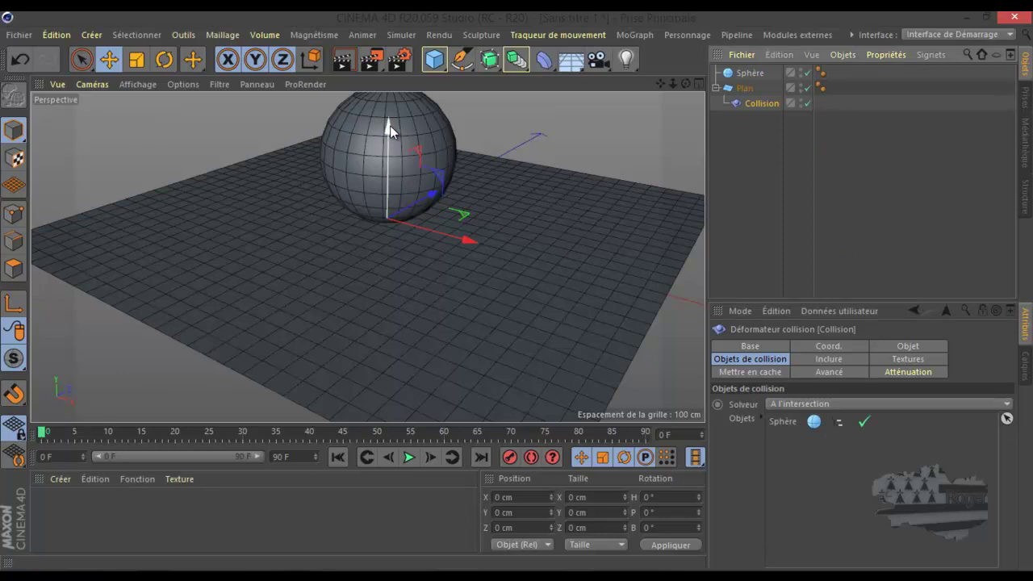
- Lower the sphere into the plane and slide it across to move the dent
{"action": "left_click_drag", "start_coordinate": [390, 125], "coordinate": [391, 146]}
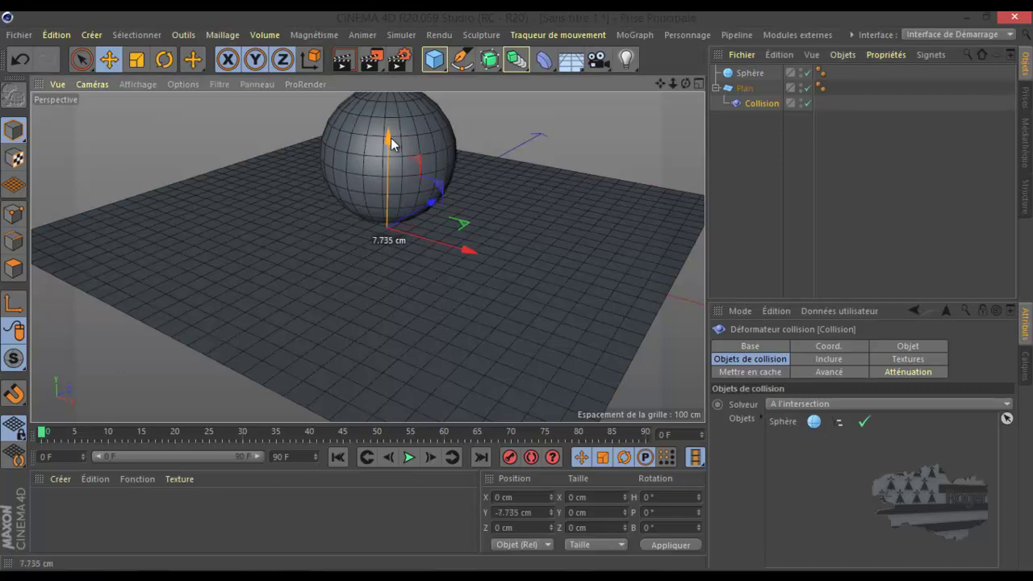
{"action": "left_click", "coordinate": [750, 72]}
{"action": "mouse_move", "coordinate": [392, 105]}
{"action": "left_mouse_down"}
{"action": "mouse_move", "coordinate": [397, 176]}
{"action": "mouse_move", "coordinate": [403, 165]}
{"action": "left_mouse_up"}
{"action": "mouse_move", "coordinate": [462, 209]}
{"action": "left_mouse_down"}
{"action": "mouse_move", "coordinate": [634, 207]}
{"action": "mouse_move", "coordinate": [440, 225]}
{"action": "mouse_move", "coordinate": [405, 168]}
{"action": "mouse_move", "coordinate": [501, 234]}
{"action": "mouse_move", "coordinate": [392, 242]}
{"action": "mouse_move", "coordinate": [518, 214]}
{"action": "mouse_move", "coordinate": [395, 181]}
{"action": "mouse_move", "coordinate": [411, 261]}
{"action": "mouse_move", "coordinate": [477, 173]}
{"action": "mouse_move", "coordinate": [479, 218]}
{"action": "mouse_move", "coordinate": [510, 191]}
{"action": "left_mouse_up"}
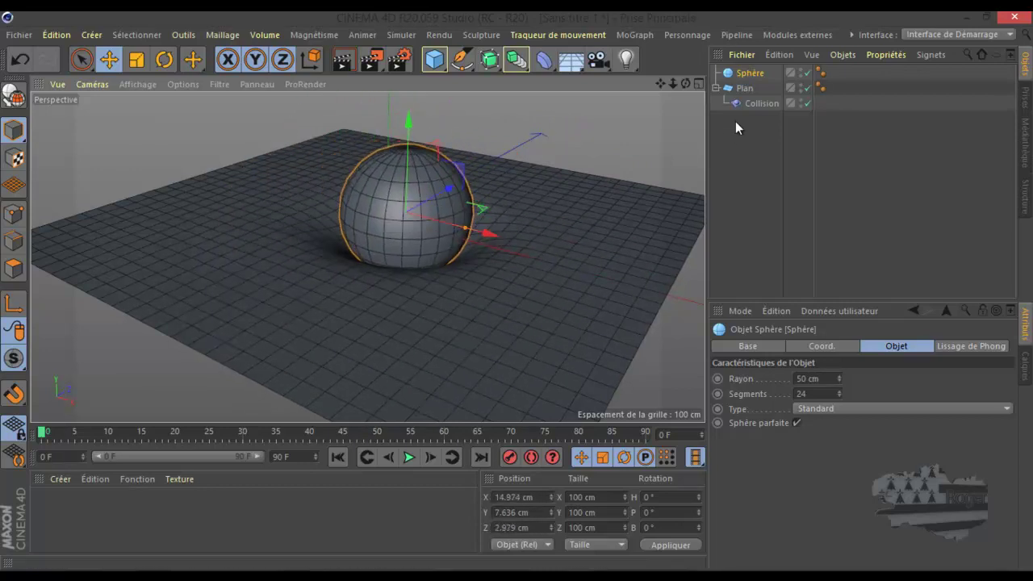
- Switch the Collision deformer's Atténuation to Surface
{"action": "left_click", "coordinate": [758, 103]}
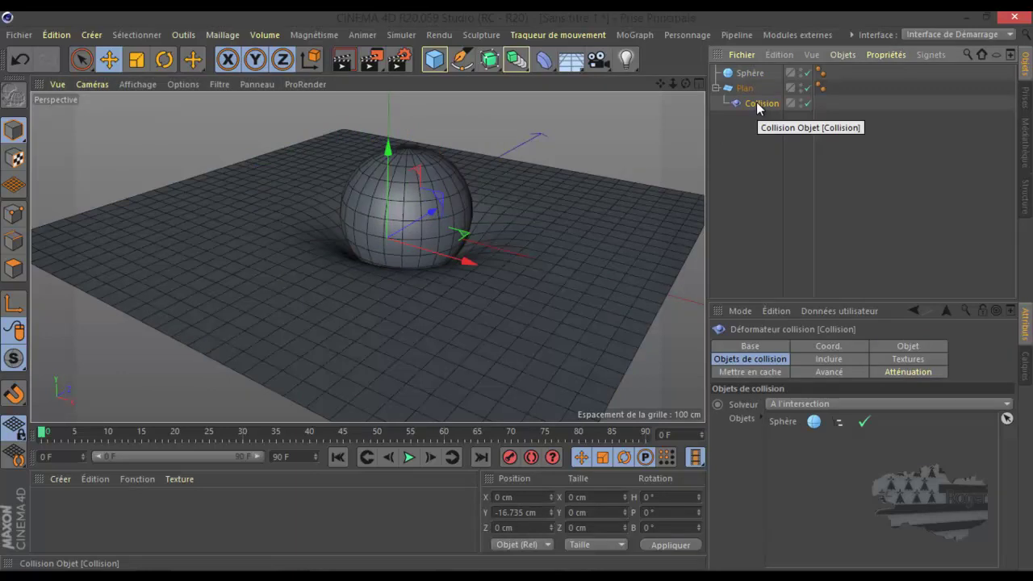
{"action": "left_click", "coordinate": [903, 346]}
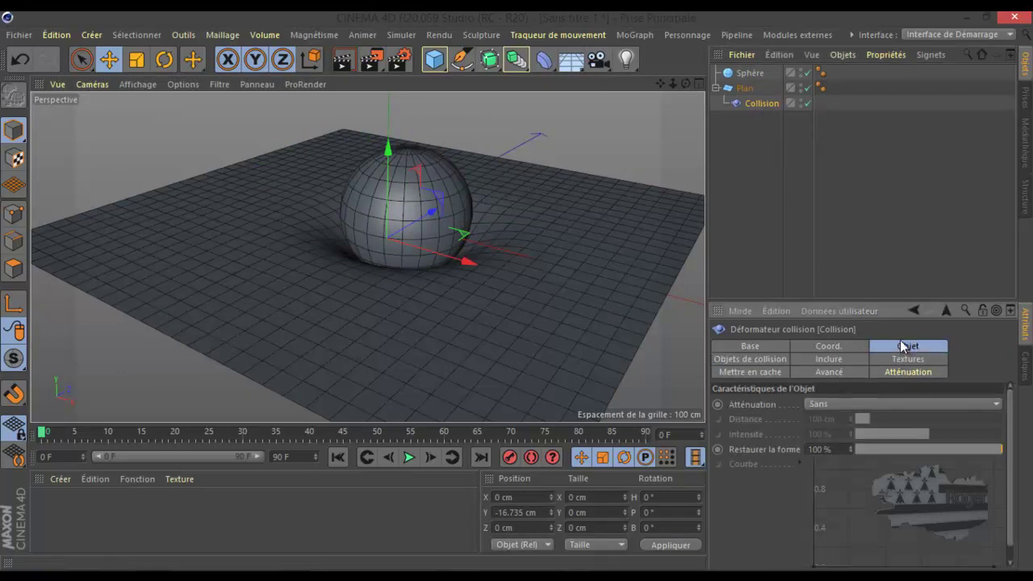
{"action": "left_click_drag", "start_coordinate": [854, 300], "coordinate": [854, 199]}
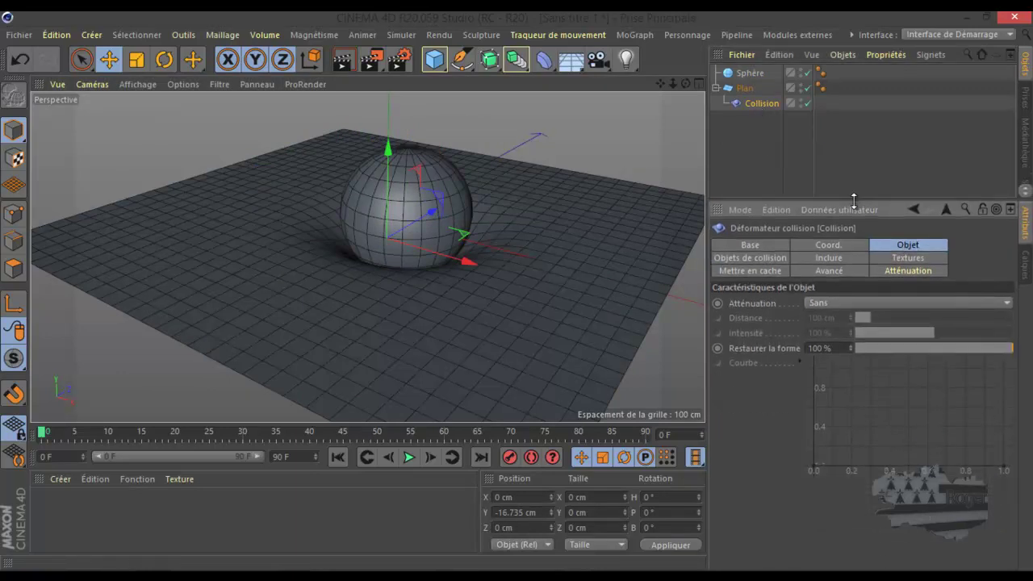
{"action": "left_click", "coordinate": [846, 302]}
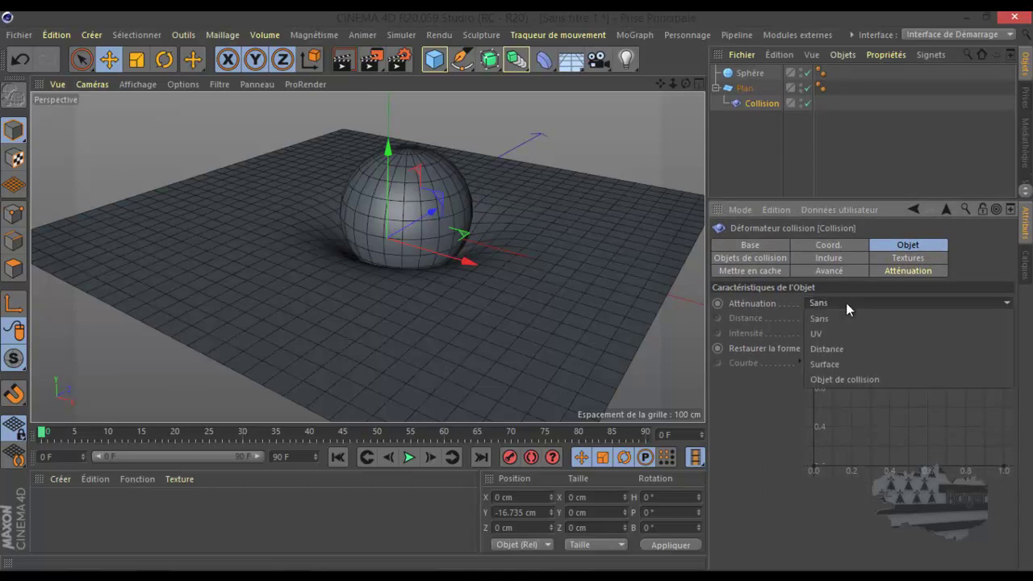
{"action": "left_click", "coordinate": [854, 367]}
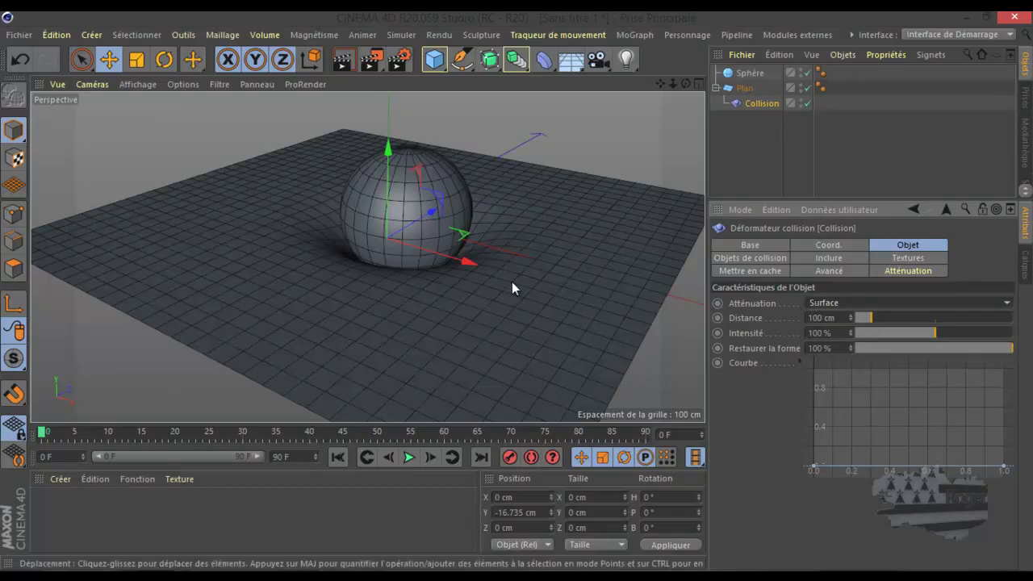
- Widen the falloff distance to 313 cm, render the view, and set Restaurer la forme to 10 %
{"action": "mouse_move", "coordinate": [875, 317]}
{"action": "left_mouse_down"}
{"action": "mouse_move", "coordinate": [978, 327]}
{"action": "mouse_move", "coordinate": [905, 324]}
{"action": "left_mouse_up"}
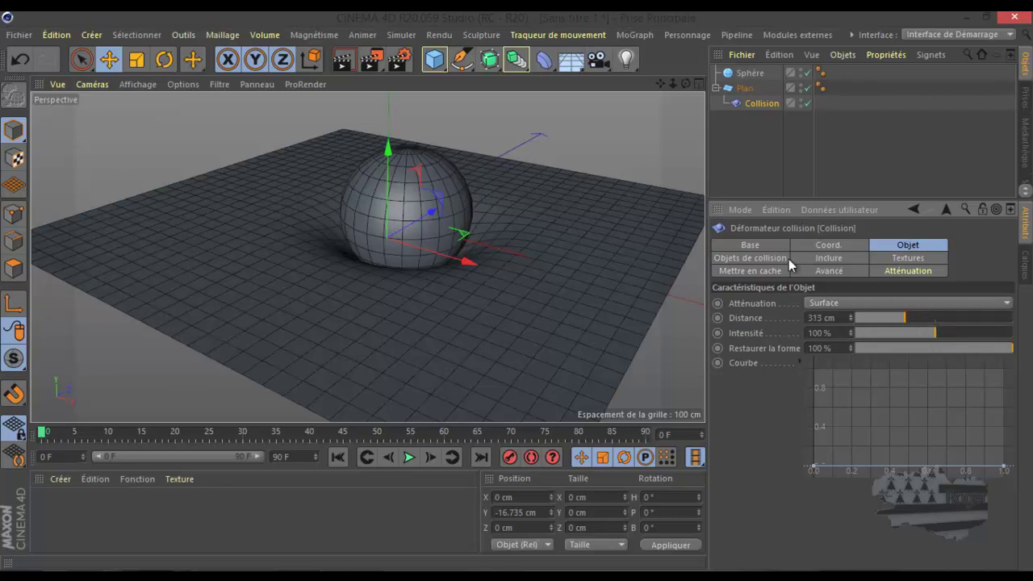
{"action": "left_click", "coordinate": [340, 61]}
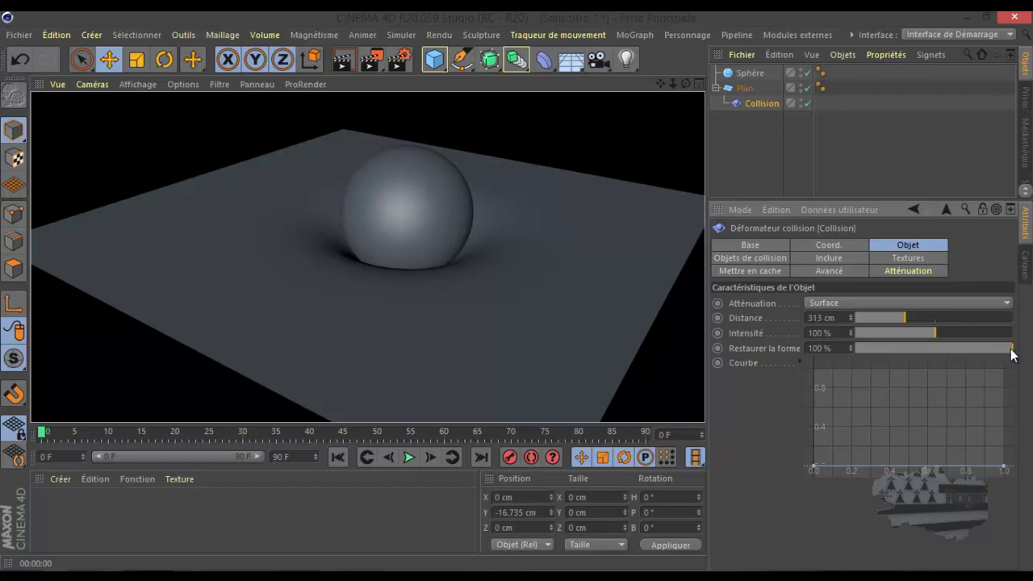
{"action": "left_click_drag", "start_coordinate": [1008, 348], "coordinate": [971, 347]}
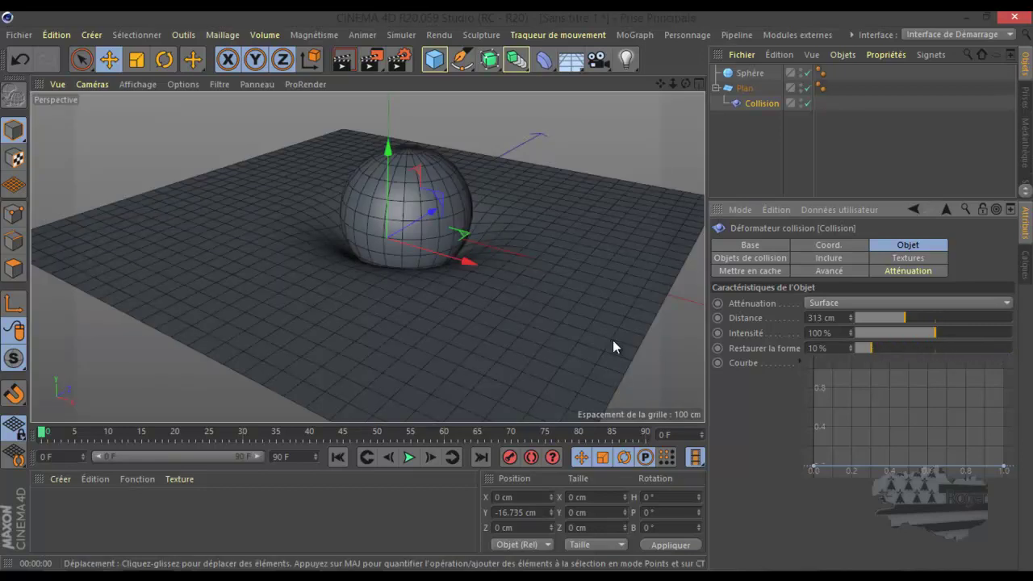
- Set the animation end frame to 500 and show the full 0–500 range
{"action": "left_click", "coordinate": [279, 456]}
{"action": "type", "text": "5"}
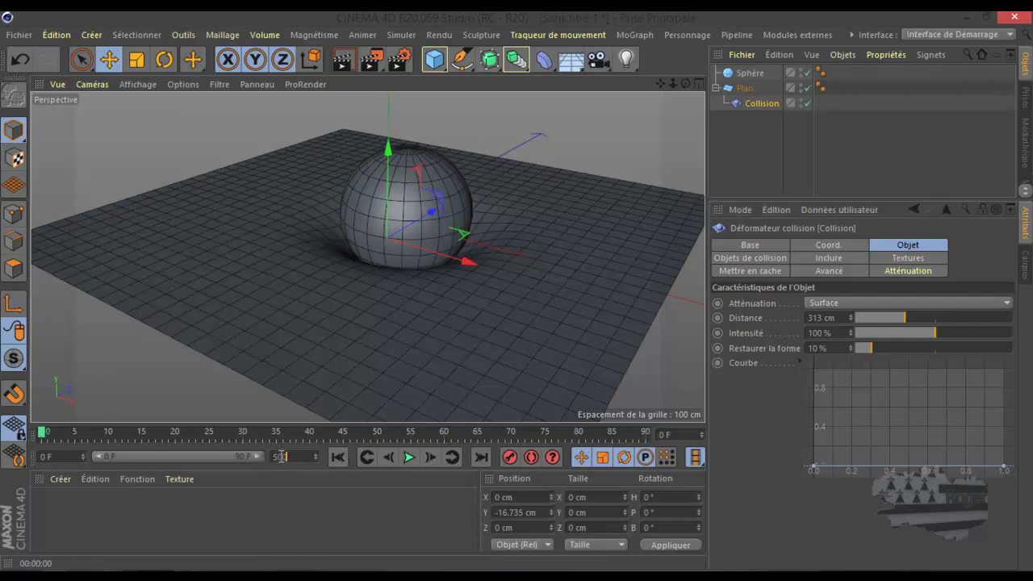
{"action": "type", "text": "0"}
{"action": "key", "text": "Return"}
{"action": "left_click_drag", "start_coordinate": [140, 458], "coordinate": [283, 460]}
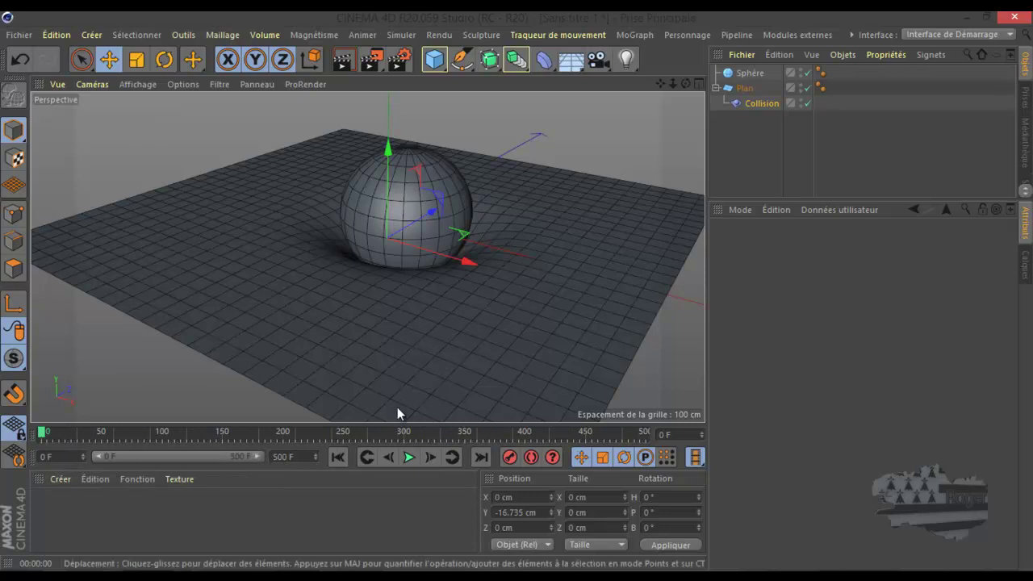
- Play the animation and move the sphere across the plane toward the camera
{"action": "left_click", "coordinate": [409, 459]}
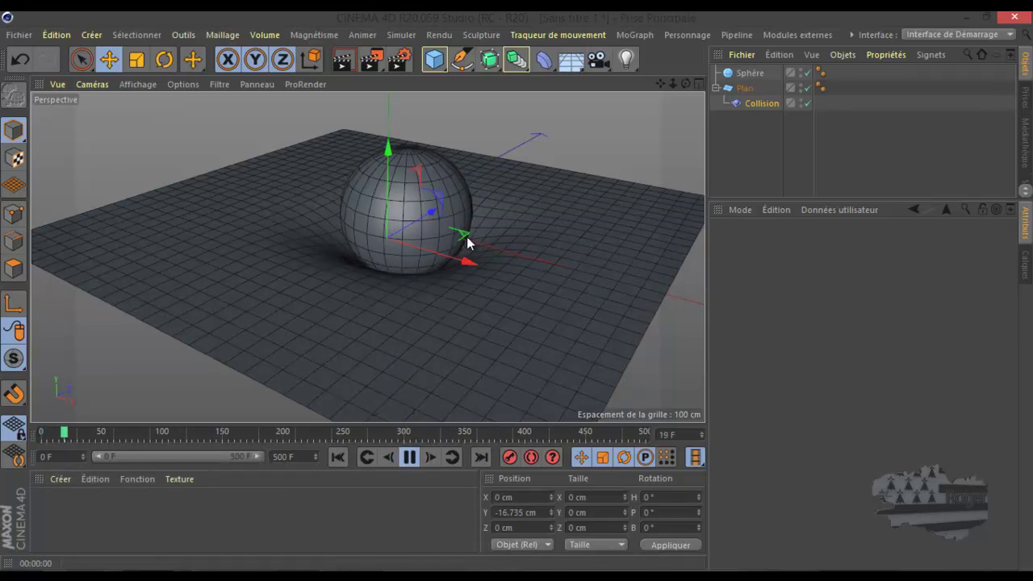
{"action": "left_click_drag", "start_coordinate": [466, 237], "coordinate": [505, 232]}
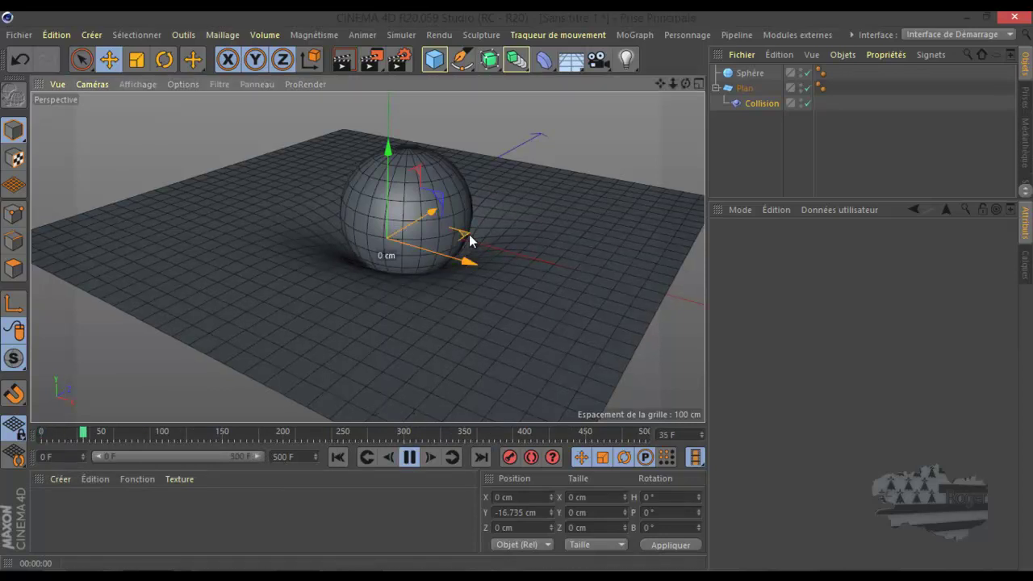
{"action": "left_click", "coordinate": [746, 74]}
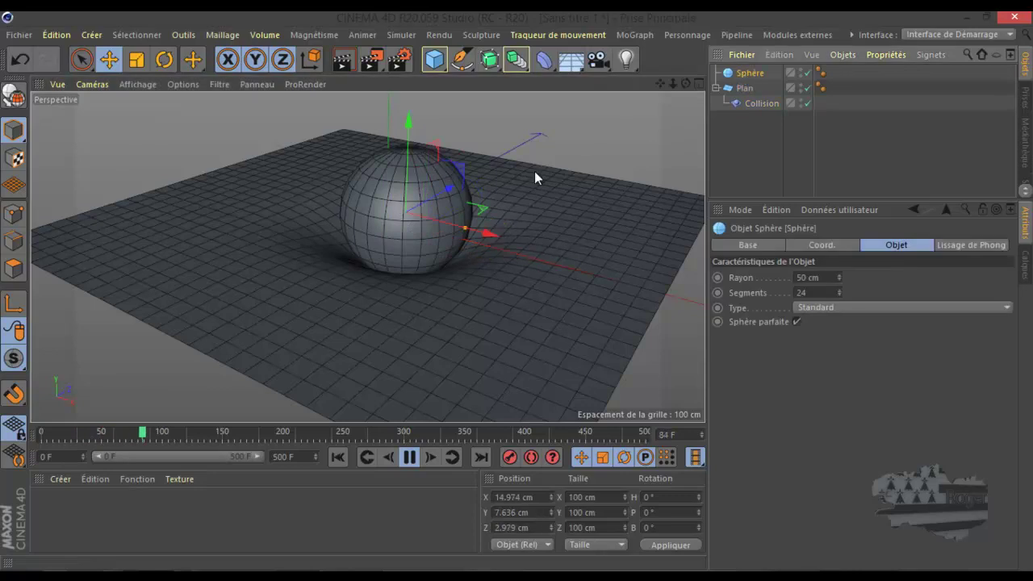
{"action": "left_click", "coordinate": [485, 211]}
{"action": "left_click", "coordinate": [748, 72]}
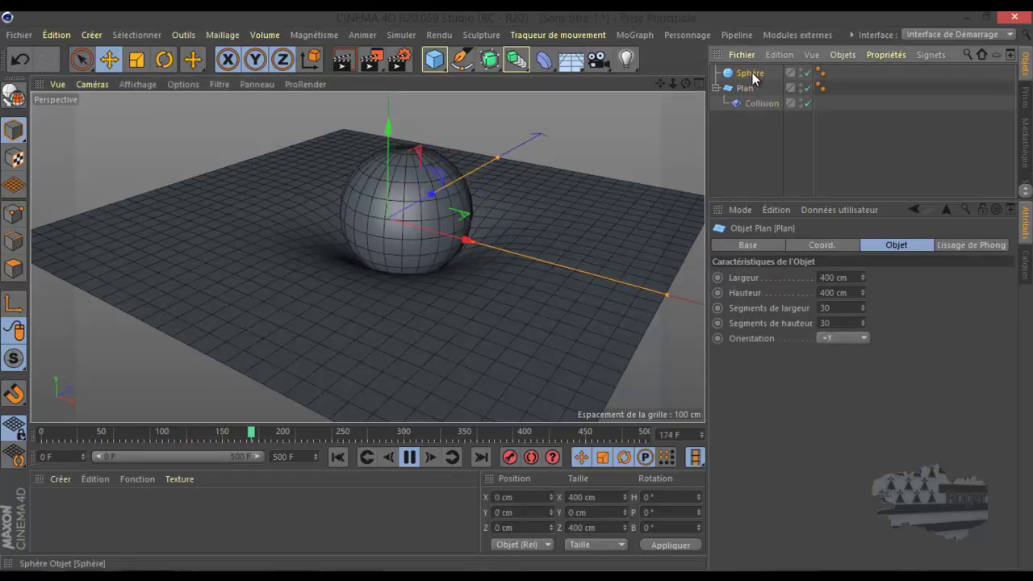
{"action": "mouse_move", "coordinate": [481, 214]}
{"action": "left_mouse_down"}
{"action": "mouse_move", "coordinate": [414, 246]}
{"action": "mouse_move", "coordinate": [372, 230]}
{"action": "mouse_move", "coordinate": [468, 282]}
{"action": "mouse_move", "coordinate": [611, 254]}
{"action": "mouse_move", "coordinate": [674, 208]}
{"action": "mouse_move", "coordinate": [584, 187]}
{"action": "mouse_move", "coordinate": [461, 231]}
{"action": "mouse_move", "coordinate": [311, 212]}
{"action": "mouse_move", "coordinate": [397, 260]}
{"action": "mouse_move", "coordinate": [536, 246]}
{"action": "left_mouse_up"}
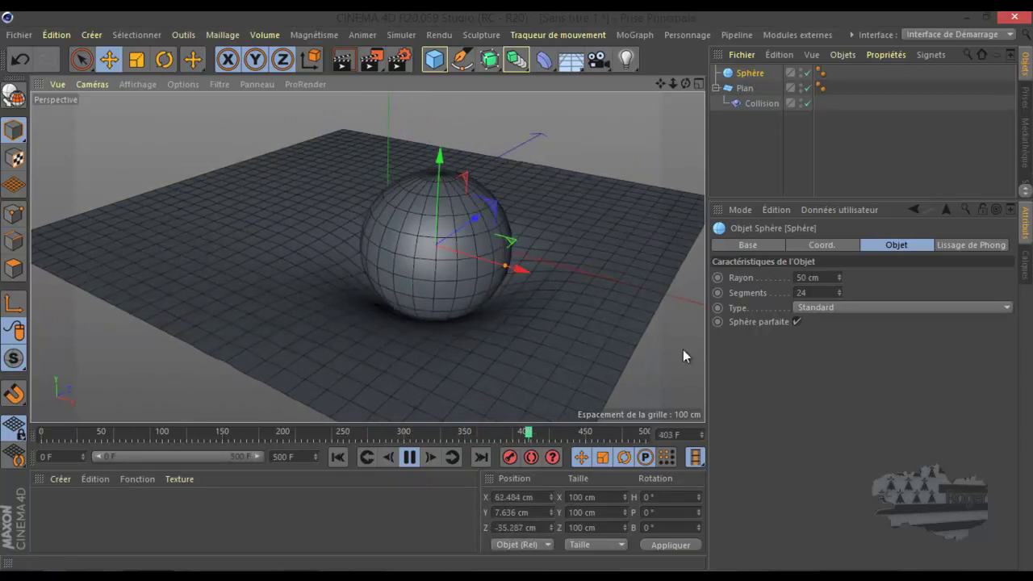
- Raise Restaurer la forme, shift the Collision deformer, and slide the sphere further across
{"action": "left_click", "coordinate": [764, 103]}
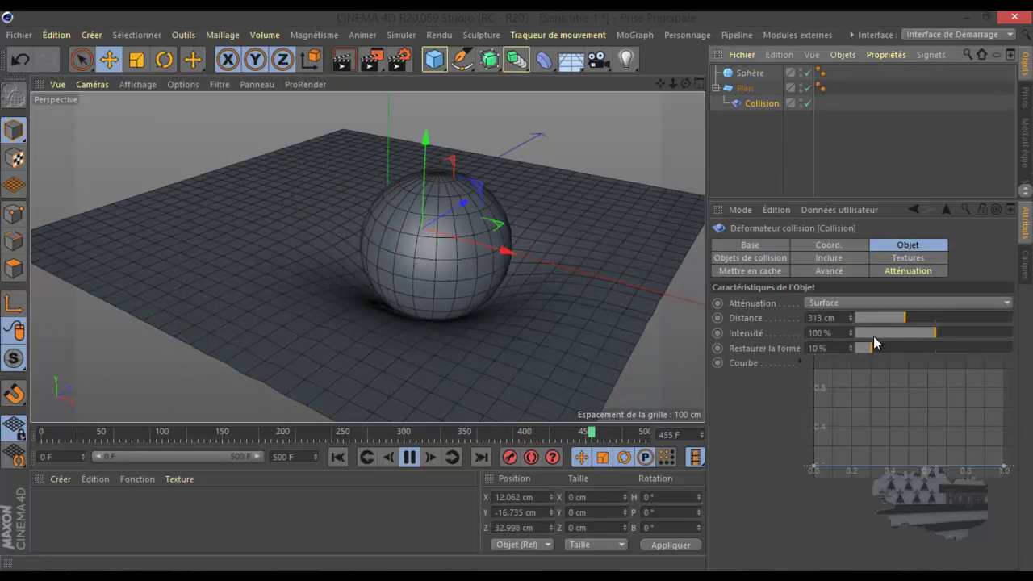
{"action": "left_click_drag", "start_coordinate": [873, 343], "coordinate": [1025, 359]}
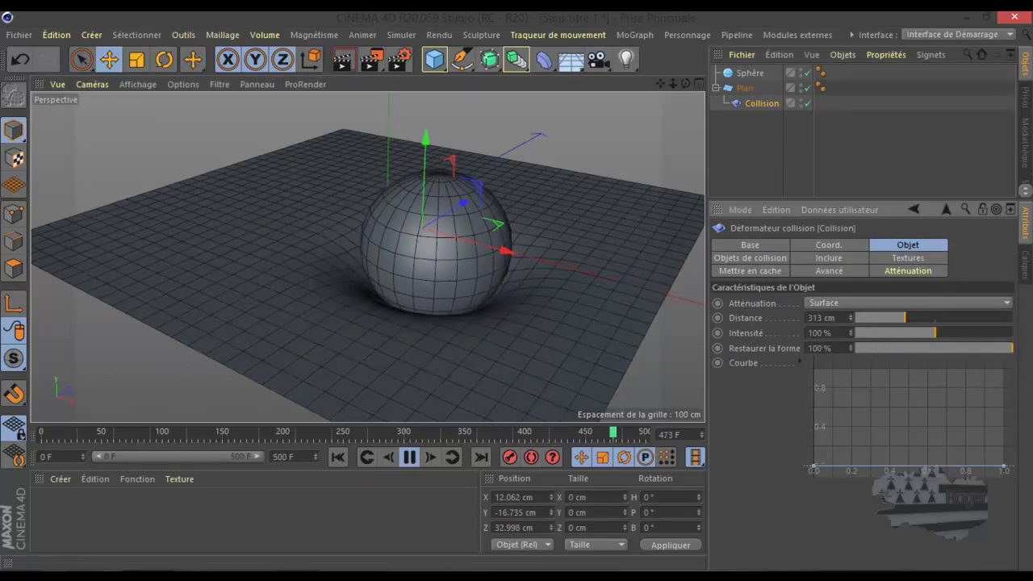
{"action": "left_click_drag", "start_coordinate": [499, 227], "coordinate": [455, 229]}
{"action": "left_click", "coordinate": [480, 234]}
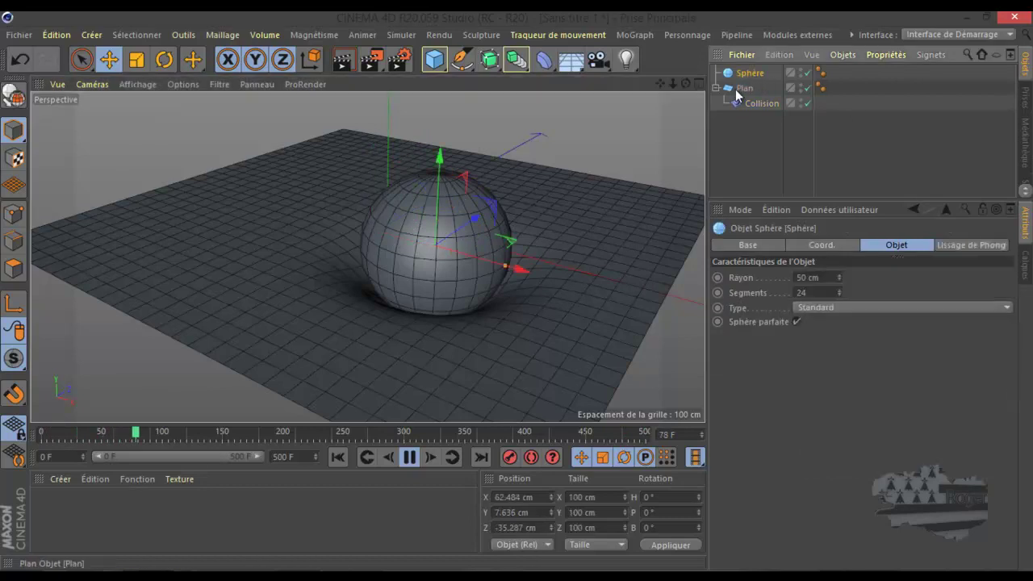
{"action": "left_click_drag", "start_coordinate": [513, 246], "coordinate": [529, 234]}
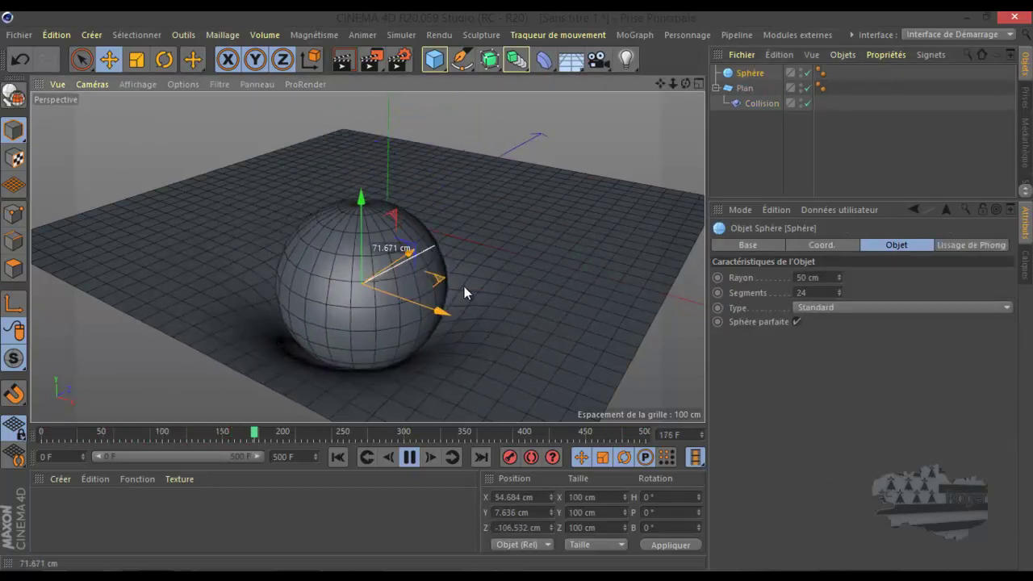
{"action": "left_click_drag", "start_coordinate": [529, 234], "coordinate": [565, 242]}
- Move the Collision deformer left, sweep the sphere along X, then stop playback
{"action": "left_click", "coordinate": [761, 106]}
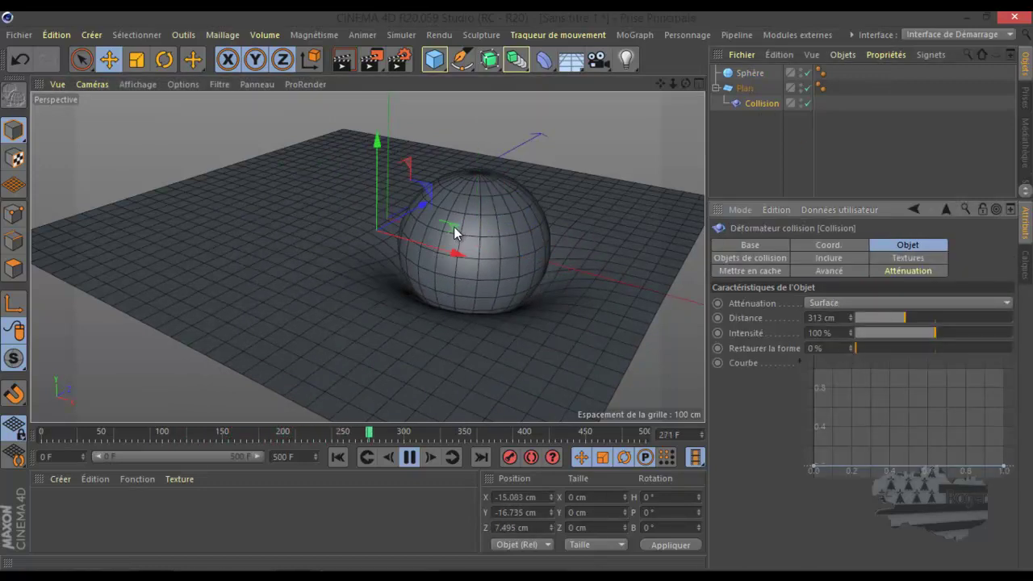
{"action": "left_click_drag", "start_coordinate": [454, 226], "coordinate": [418, 220]}
{"action": "left_click", "coordinate": [750, 73]}
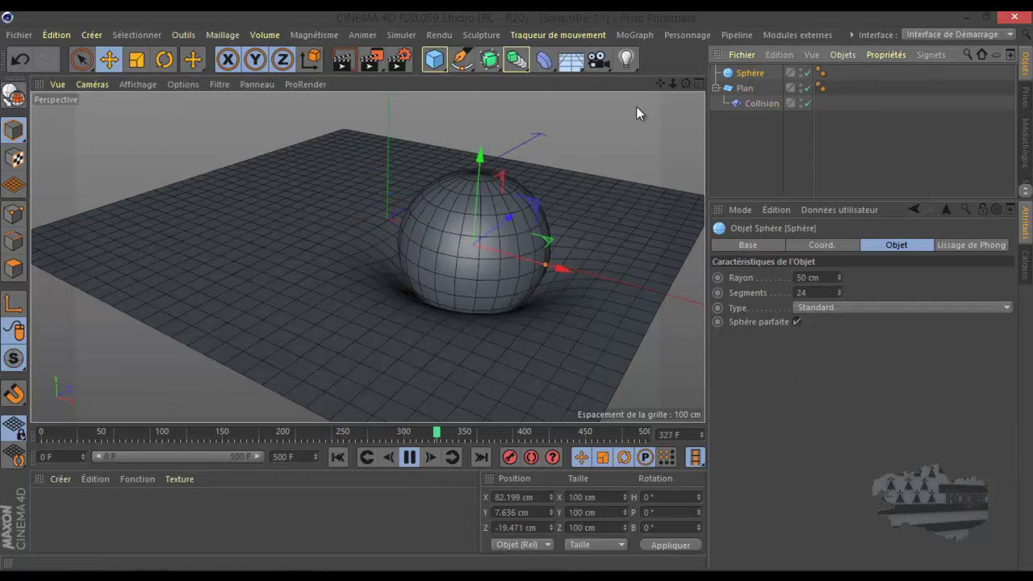
{"action": "mouse_move", "coordinate": [549, 238]}
{"action": "left_mouse_down"}
{"action": "mouse_move", "coordinate": [539, 245]}
{"action": "mouse_move", "coordinate": [370, 200]}
{"action": "mouse_move", "coordinate": [438, 169]}
{"action": "mouse_move", "coordinate": [618, 178]}
{"action": "mouse_move", "coordinate": [489, 143]}
{"action": "mouse_move", "coordinate": [334, 196]}
{"action": "mouse_move", "coordinate": [397, 253]}
{"action": "left_mouse_up"}
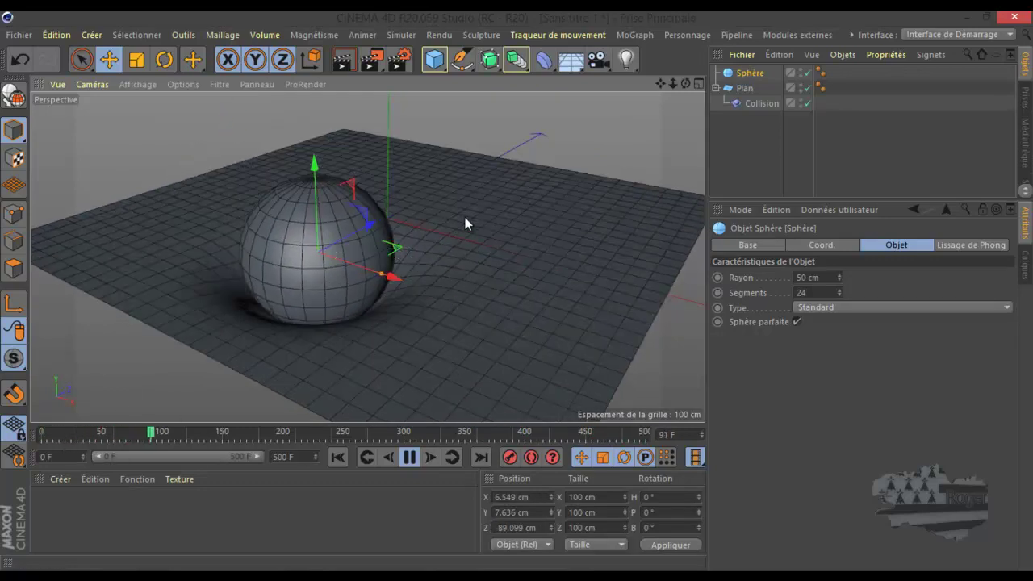
{"action": "mouse_move", "coordinate": [396, 247]}
{"action": "left_mouse_down"}
{"action": "mouse_move", "coordinate": [387, 242]}
{"action": "mouse_move", "coordinate": [484, 230]}
{"action": "mouse_move", "coordinate": [512, 244]}
{"action": "mouse_move", "coordinate": [433, 242]}
{"action": "mouse_move", "coordinate": [422, 203]}
{"action": "mouse_move", "coordinate": [512, 192]}
{"action": "mouse_move", "coordinate": [486, 201]}
{"action": "left_mouse_up"}
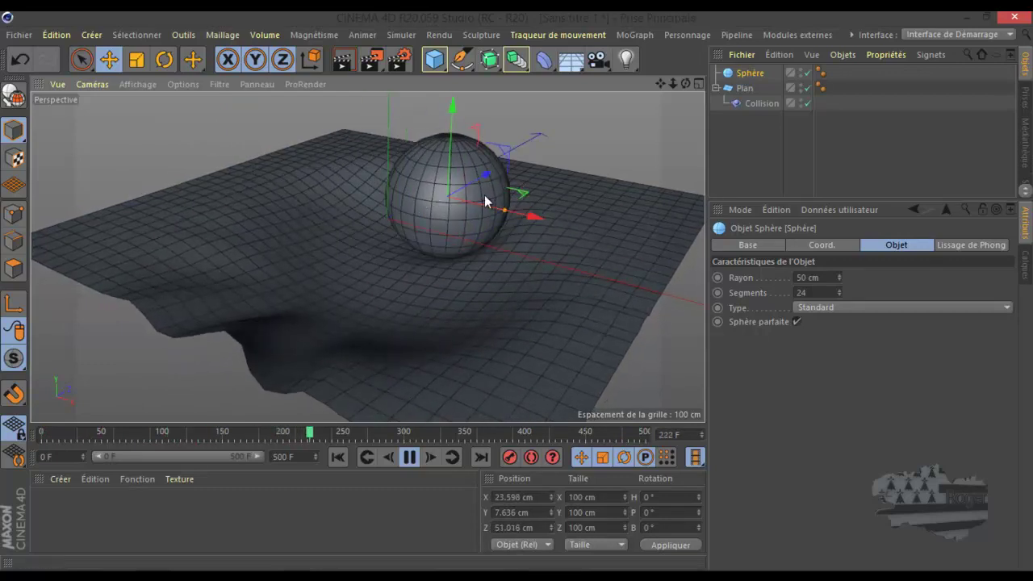
{"action": "left_click", "coordinate": [409, 457]}
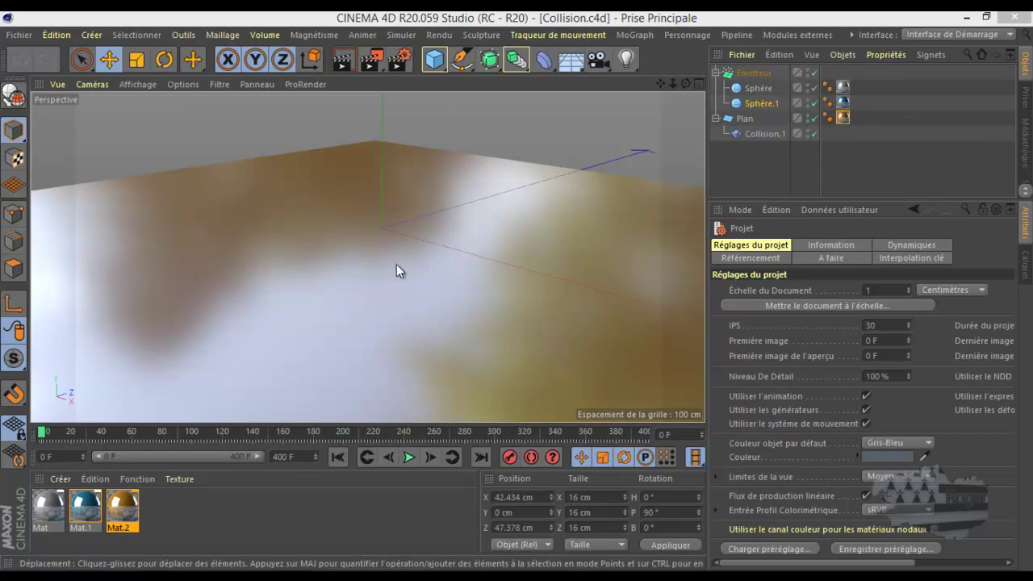
- Play the falling-spheres animation, stop at frame 75, and render that frame
{"action": "left_click", "coordinate": [409, 457]}
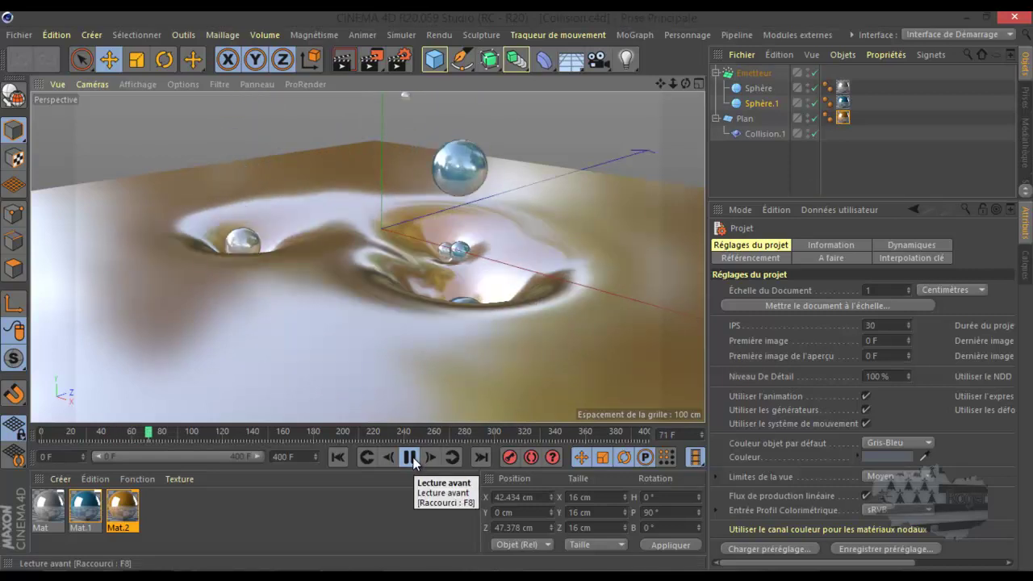
{"action": "left_click", "coordinate": [412, 457]}
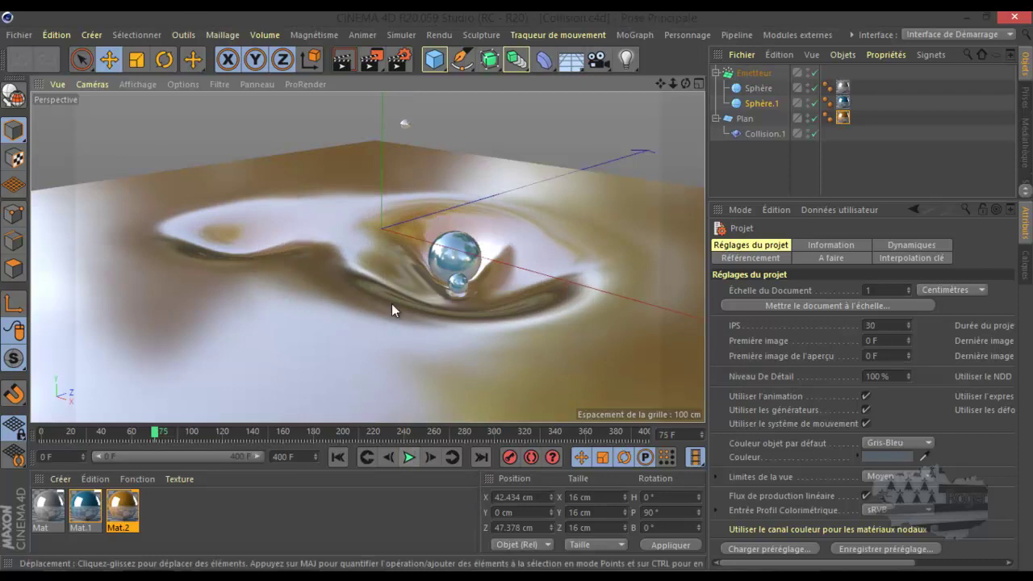
{"action": "left_click", "coordinate": [342, 65]}
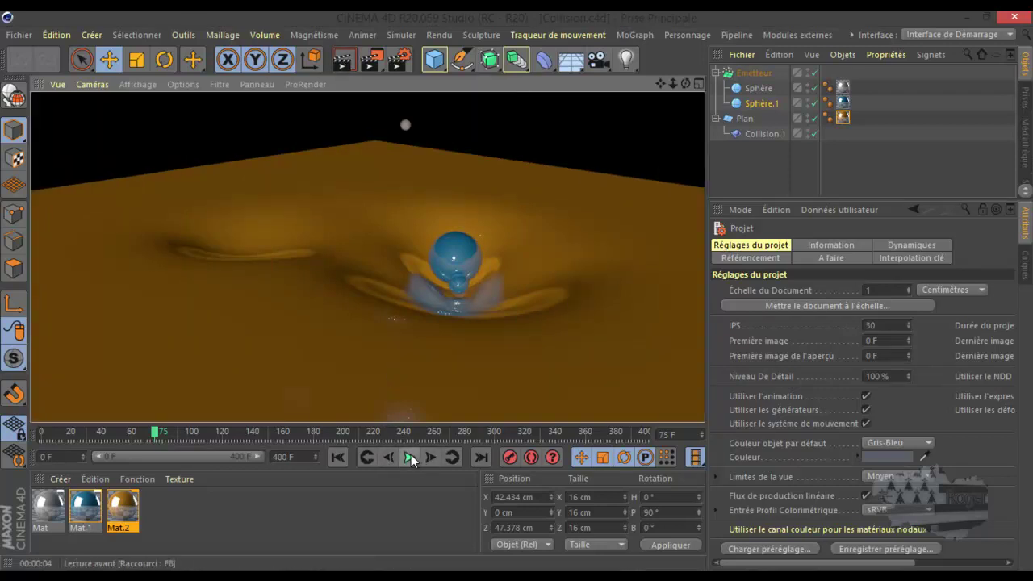
- Rewind to frame 0 and switch back to the Sans titre 1 document
{"action": "left_click", "coordinate": [338, 458]}
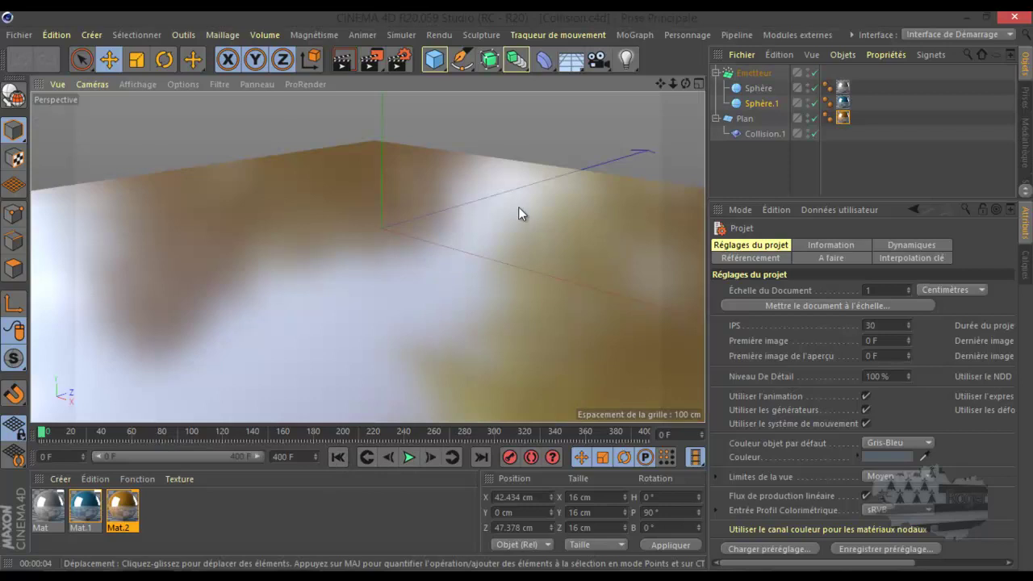
{"action": "left_click", "coordinate": [851, 34]}
{"action": "mouse_move", "coordinate": [879, 88]}
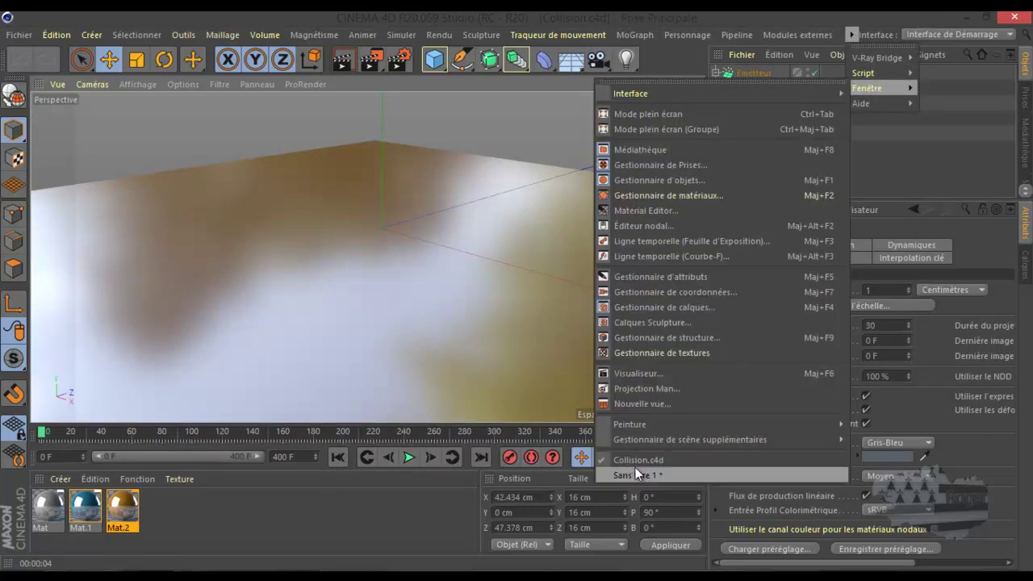
{"action": "left_click", "coordinate": [635, 475]}
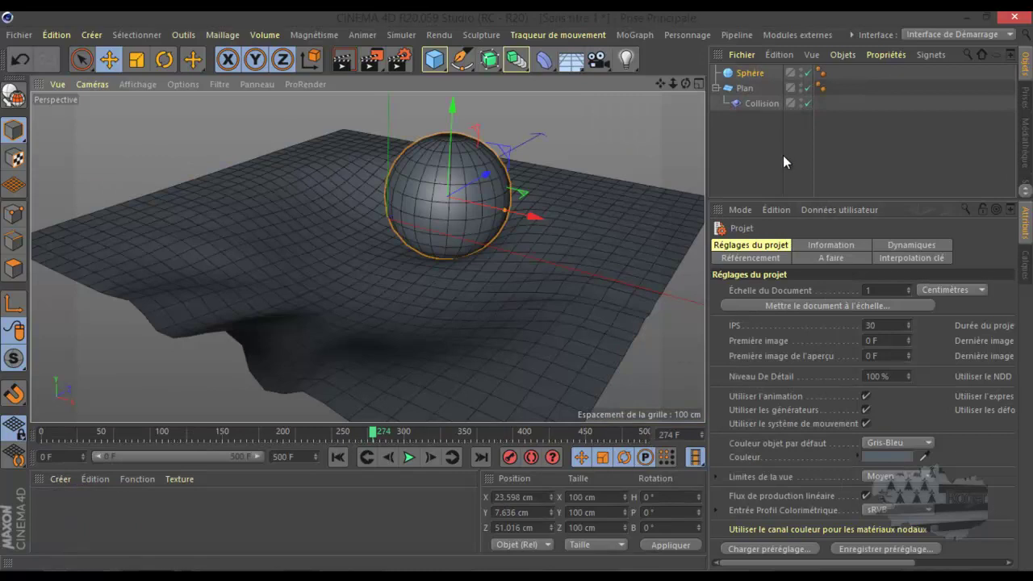
- Select Collision and look through its Inclure, Textures and Objet tabs
{"action": "left_click", "coordinate": [753, 98]}
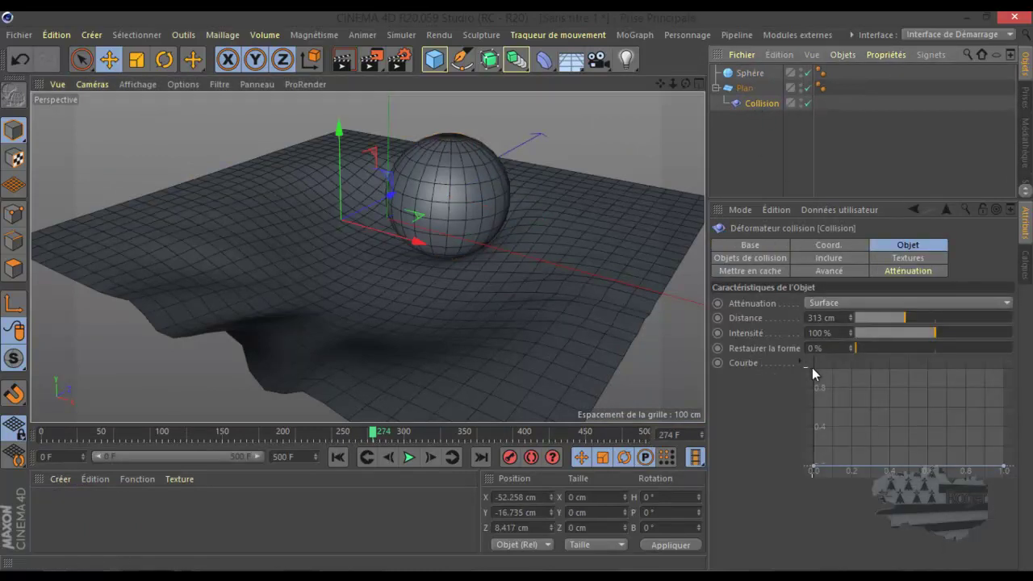
{"action": "left_click", "coordinate": [835, 262]}
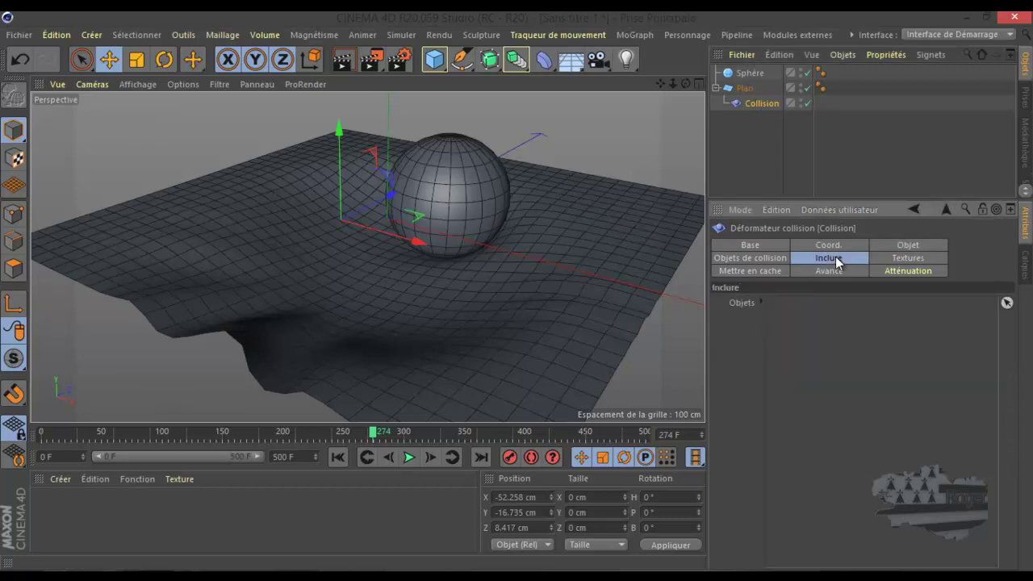
{"action": "left_click", "coordinate": [926, 260]}
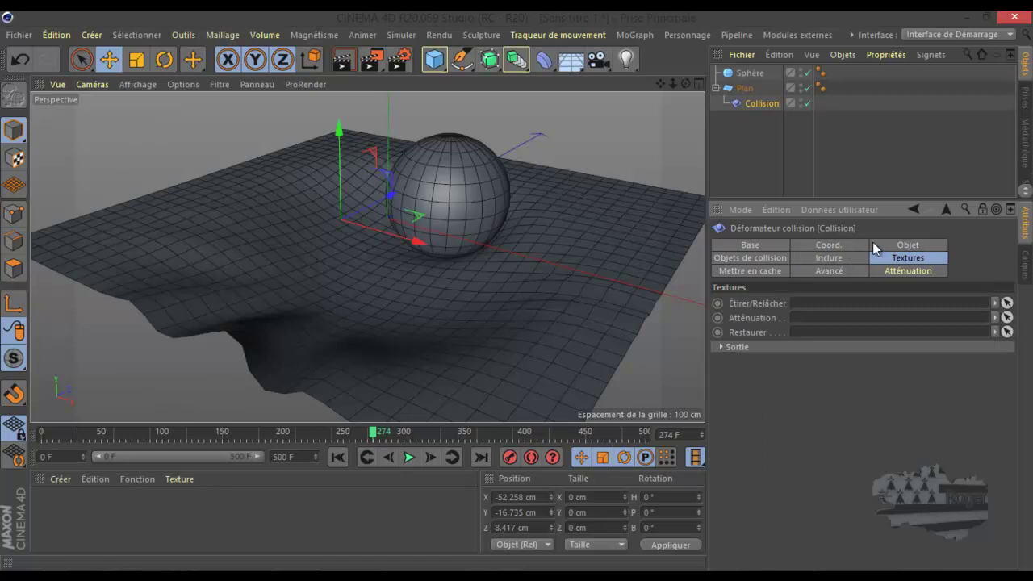
{"action": "left_click", "coordinate": [909, 245]}
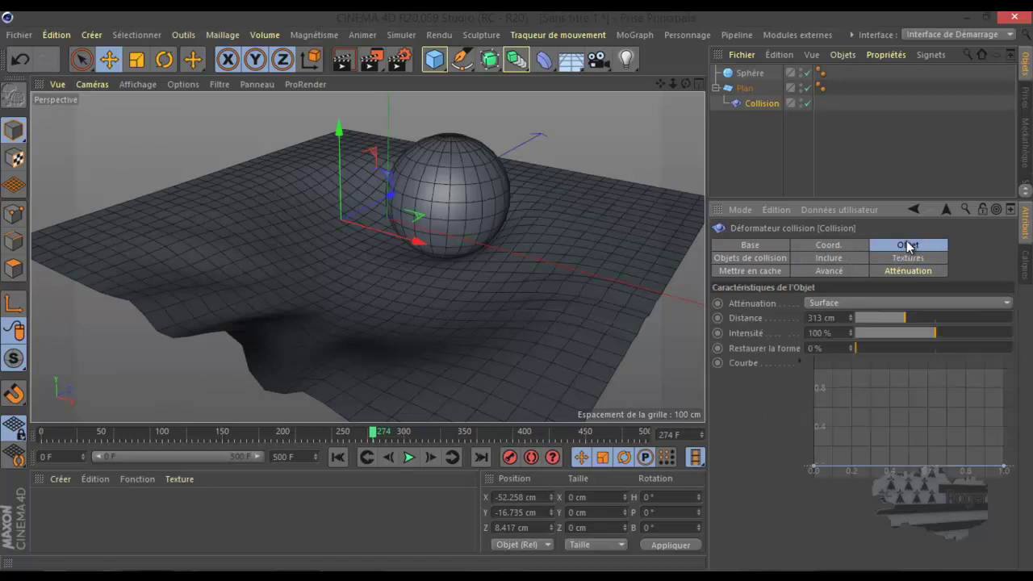
{"action": "left_click", "coordinate": [119, 558]}
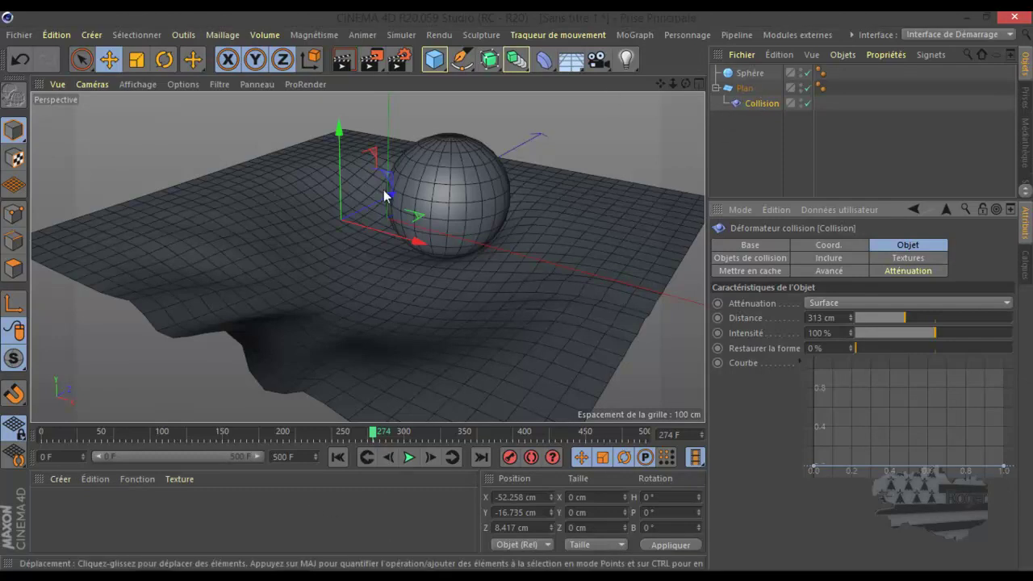
- Move the sphere left, raise Restaurer la forme to 100 %, and rewind to frame 0
{"action": "left_click", "coordinate": [494, 179]}
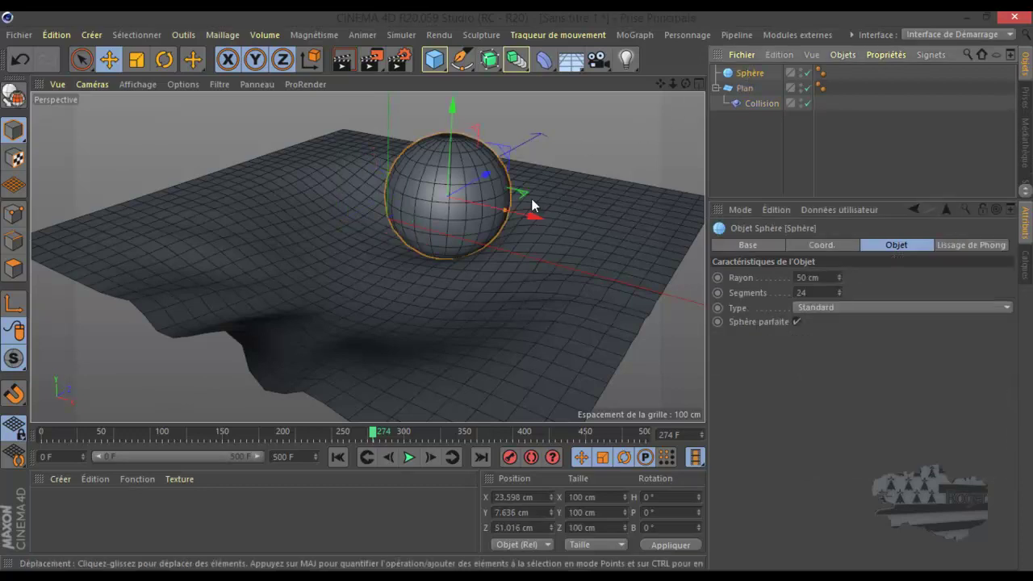
{"action": "left_click_drag", "start_coordinate": [521, 198], "coordinate": [327, 196]}
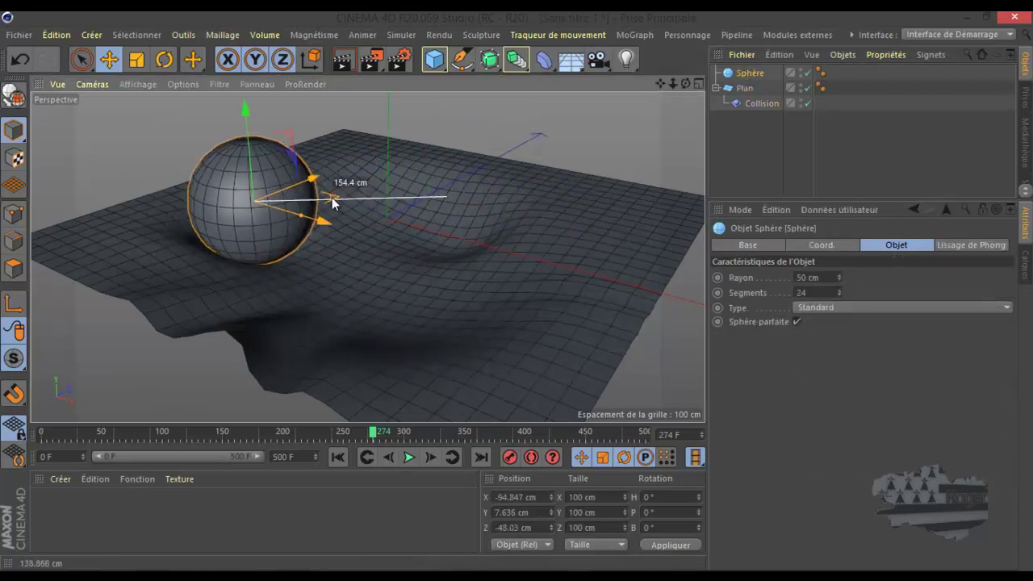
{"action": "left_click", "coordinate": [746, 103]}
{"action": "mouse_move", "coordinate": [881, 348]}
{"action": "left_mouse_down"}
{"action": "mouse_move", "coordinate": [1026, 347]}
{"action": "mouse_move", "coordinate": [854, 344]}
{"action": "mouse_move", "coordinate": [1027, 343]}
{"action": "left_mouse_up"}
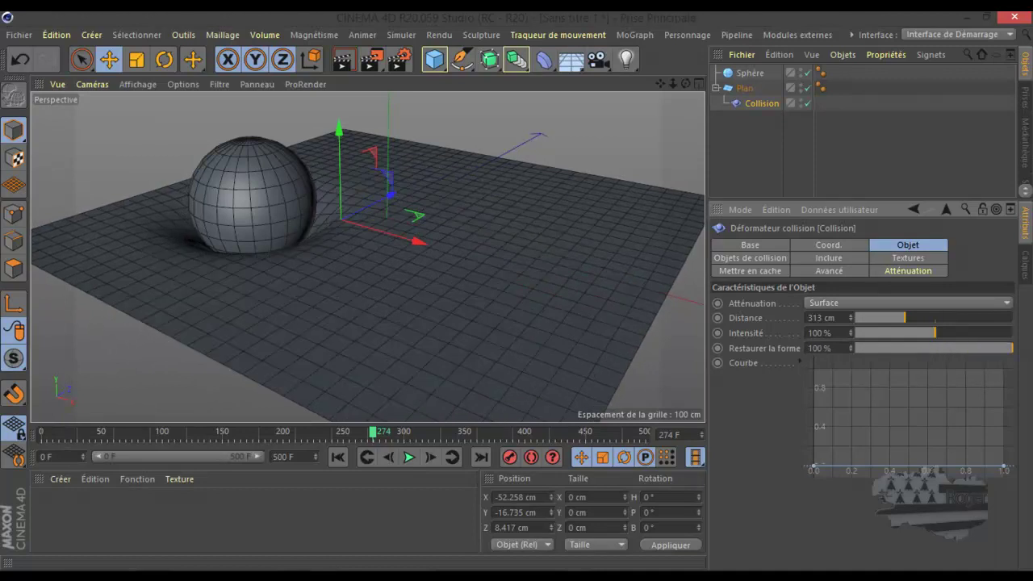
{"action": "left_click", "coordinate": [338, 458]}
{"action": "left_click", "coordinate": [904, 258]}
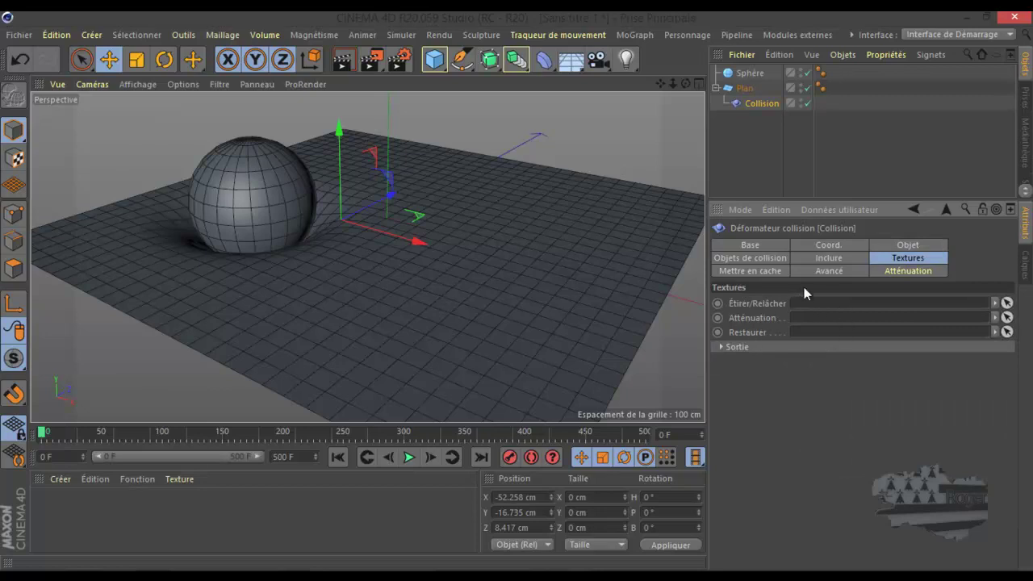
{"action": "left_click", "coordinate": [752, 272]}
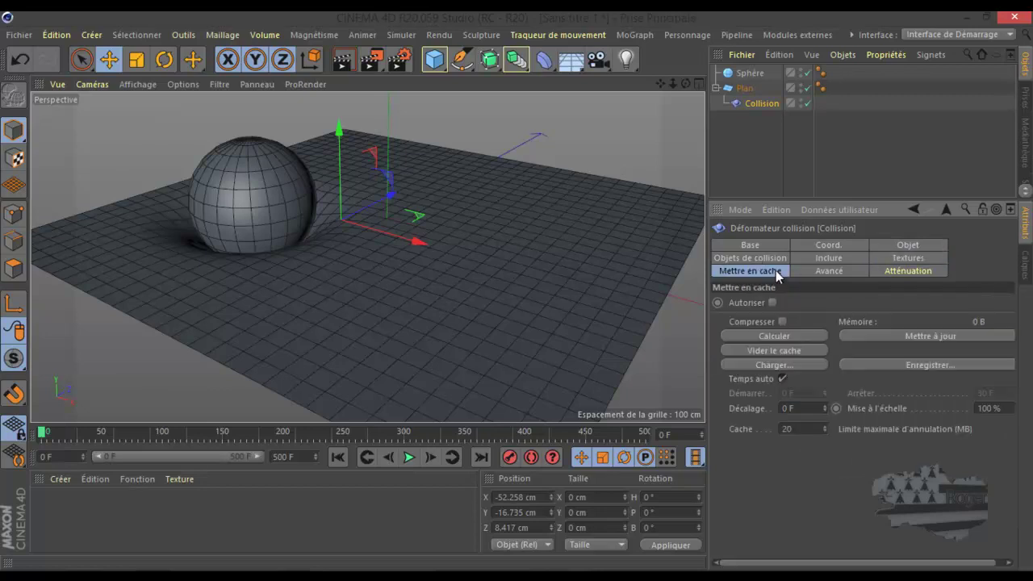
{"action": "left_click", "coordinate": [840, 271]}
{"action": "left_click", "coordinate": [896, 271]}
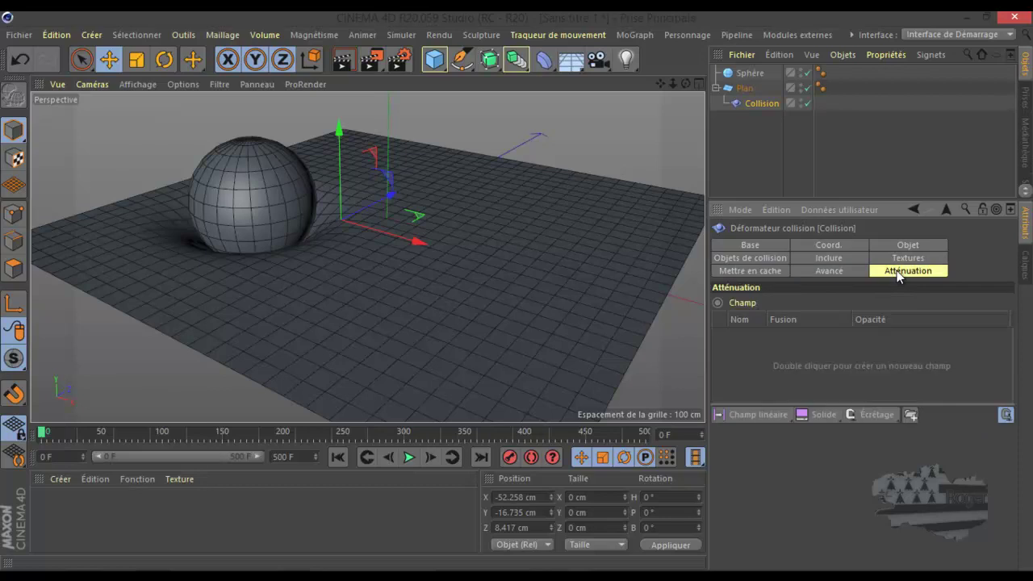
{"action": "left_click", "coordinate": [757, 414]}
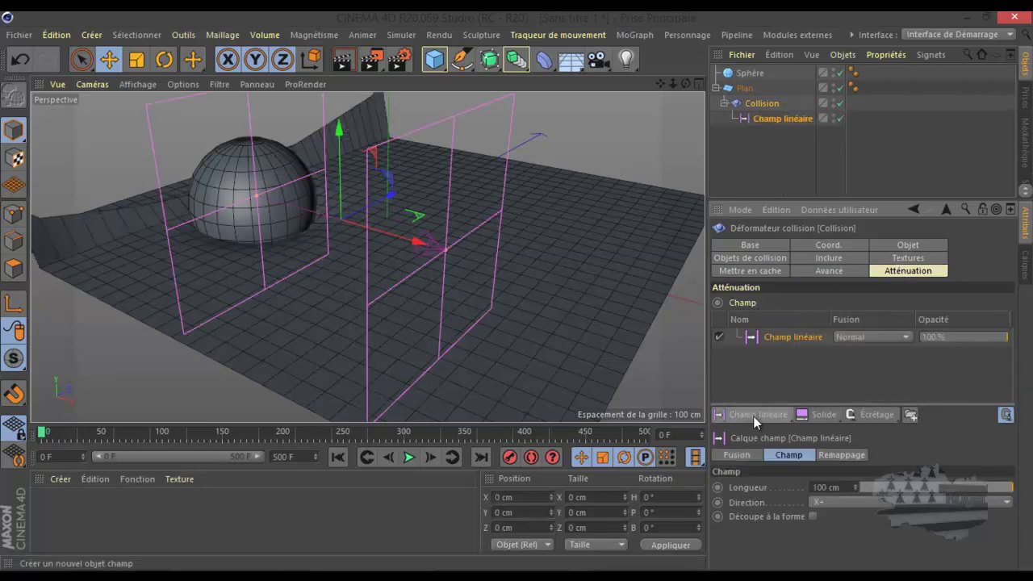
{"action": "mouse_move", "coordinate": [415, 238]}
{"action": "left_mouse_down"}
{"action": "mouse_move", "coordinate": [226, 183]}
{"action": "mouse_move", "coordinate": [570, 261]}
{"action": "mouse_move", "coordinate": [469, 222]}
{"action": "left_mouse_up"}
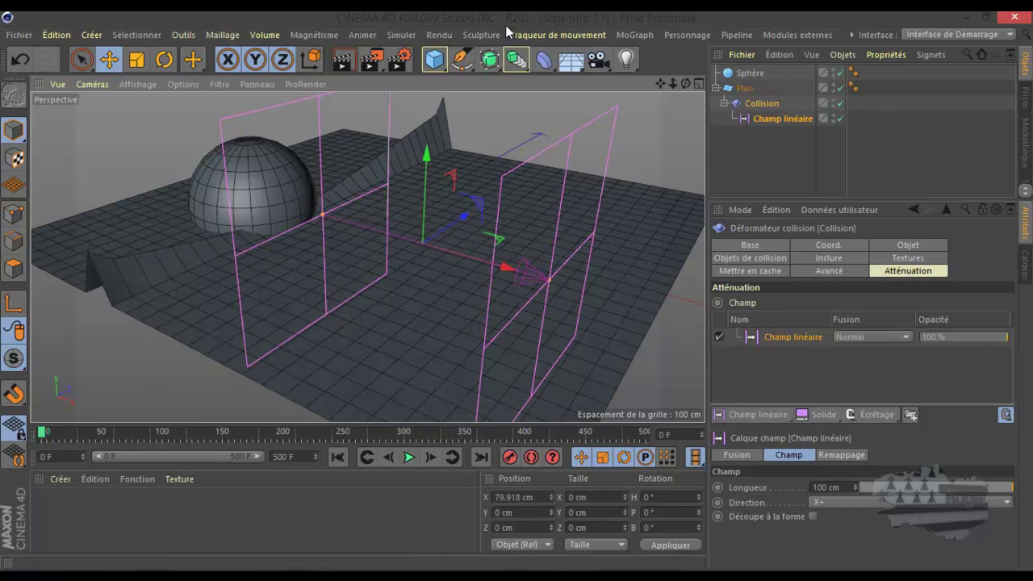
{"action": "left_click", "coordinate": [764, 119]}
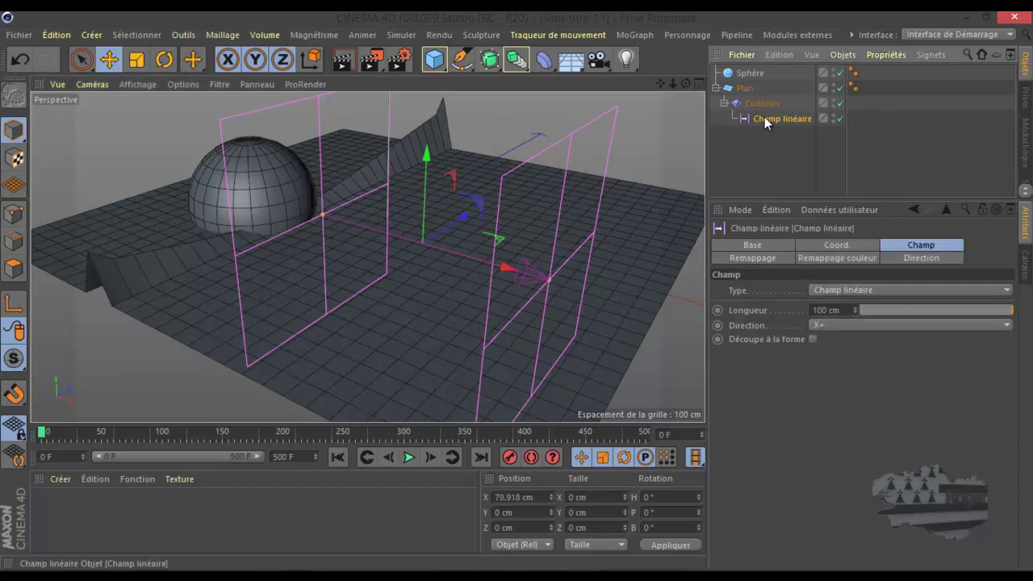
{"action": "key", "text": "Delete"}
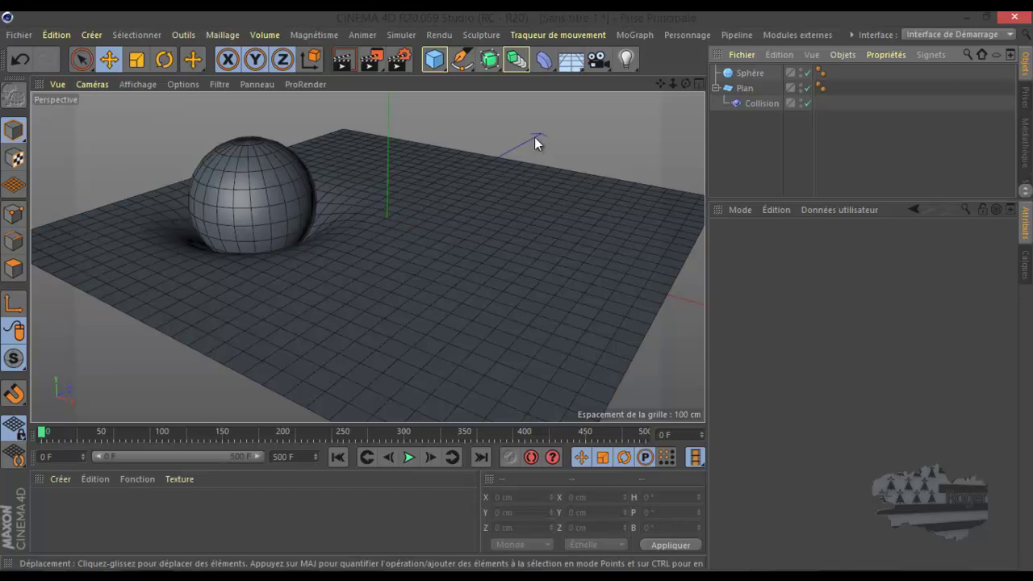
- Add a dynamics Connecteur from the Simuler menu
{"action": "left_click", "coordinate": [542, 61]}
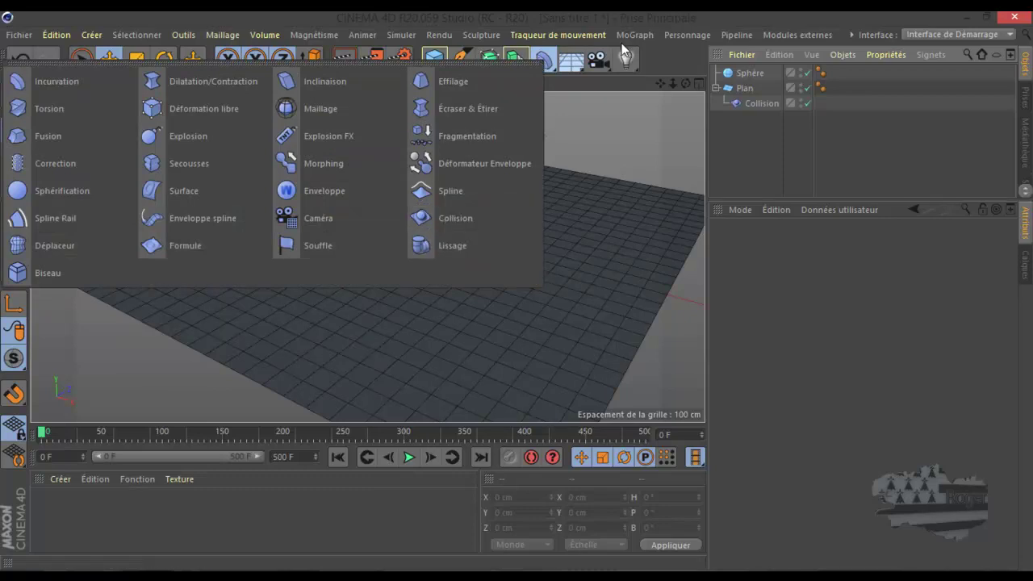
{"action": "left_click", "coordinate": [645, 16]}
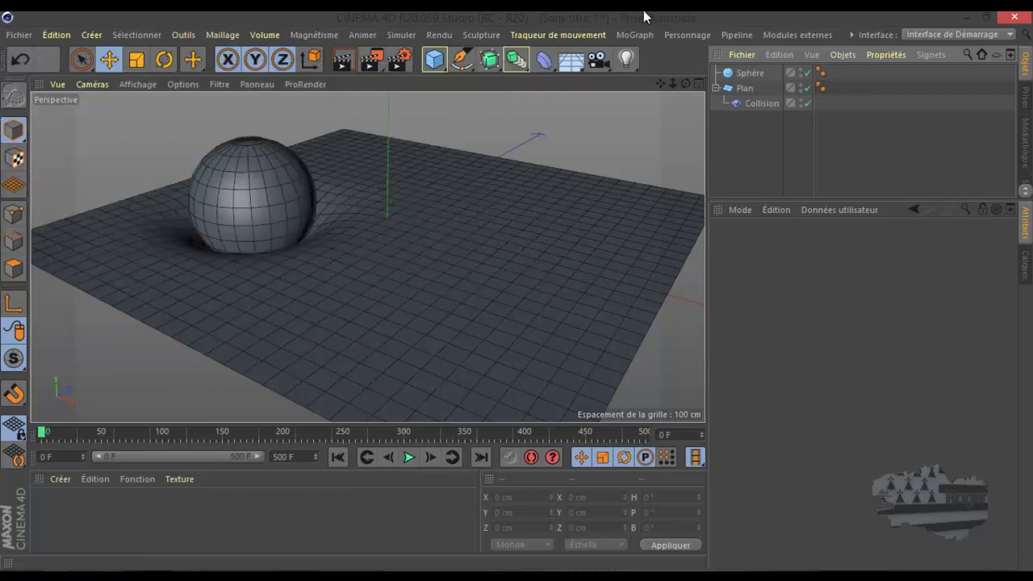
{"action": "left_click", "coordinate": [401, 35]}
{"action": "mouse_move", "coordinate": [413, 72]}
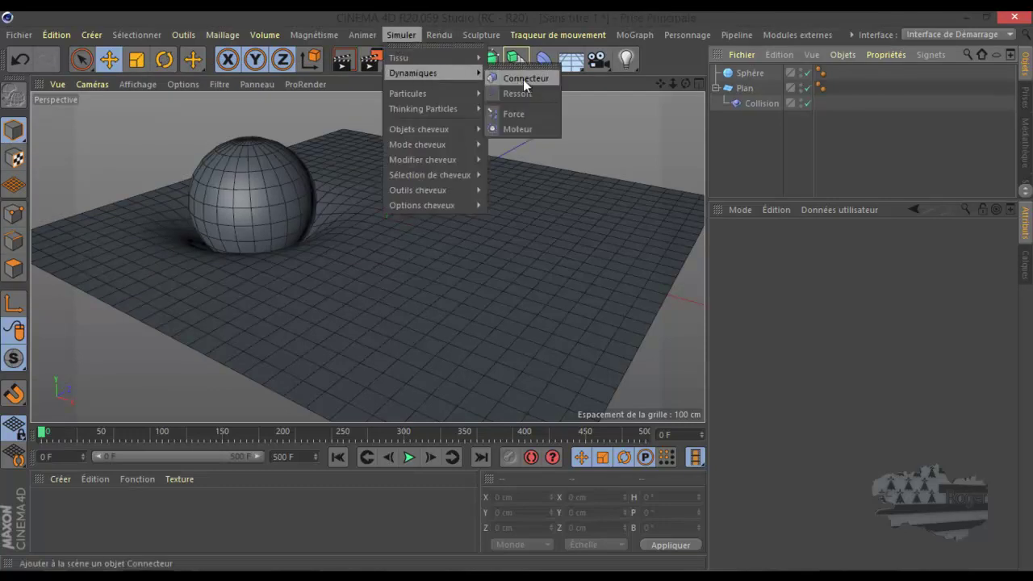
{"action": "left_click", "coordinate": [524, 80]}
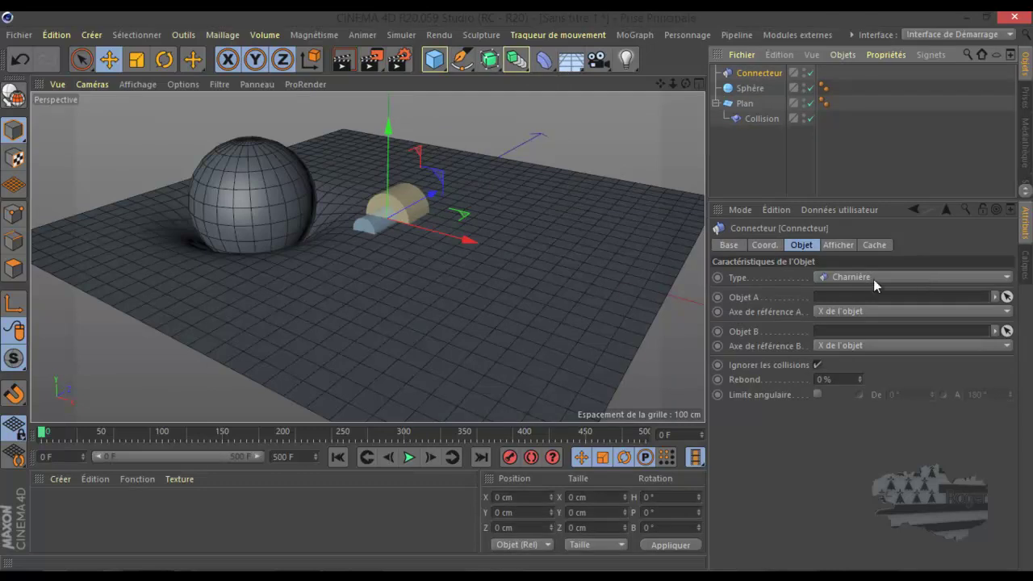
- Browse the connector's joint Type list, keeping Charnière
{"action": "left_click", "coordinate": [886, 275]}
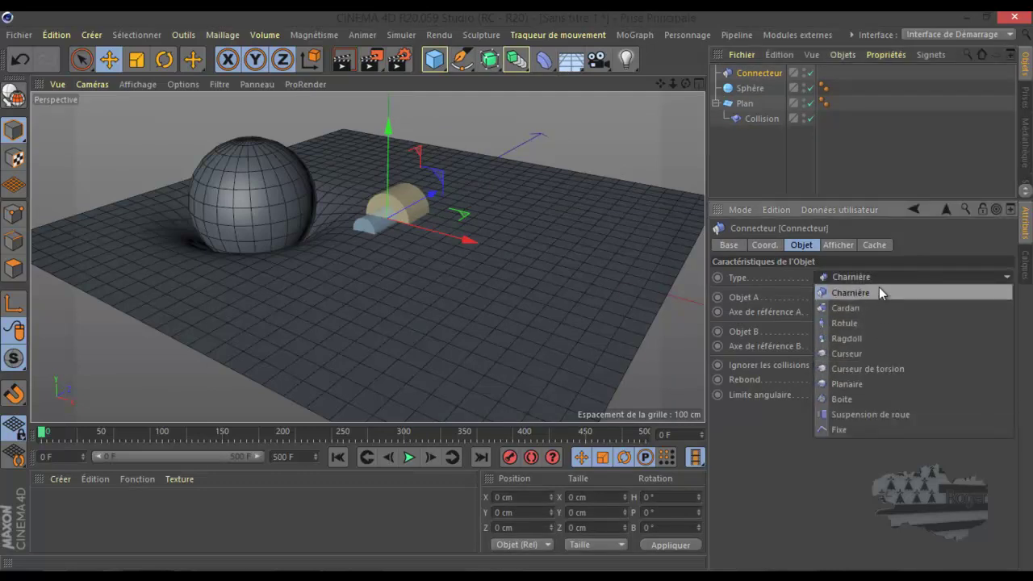
{"action": "left_click", "coordinate": [860, 444]}
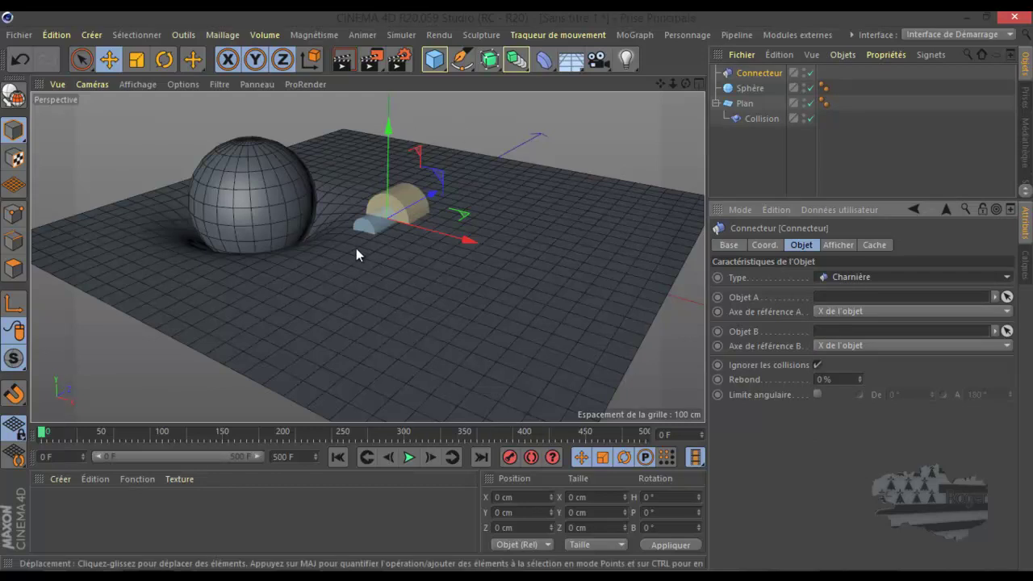
{"action": "left_click", "coordinate": [836, 277]}
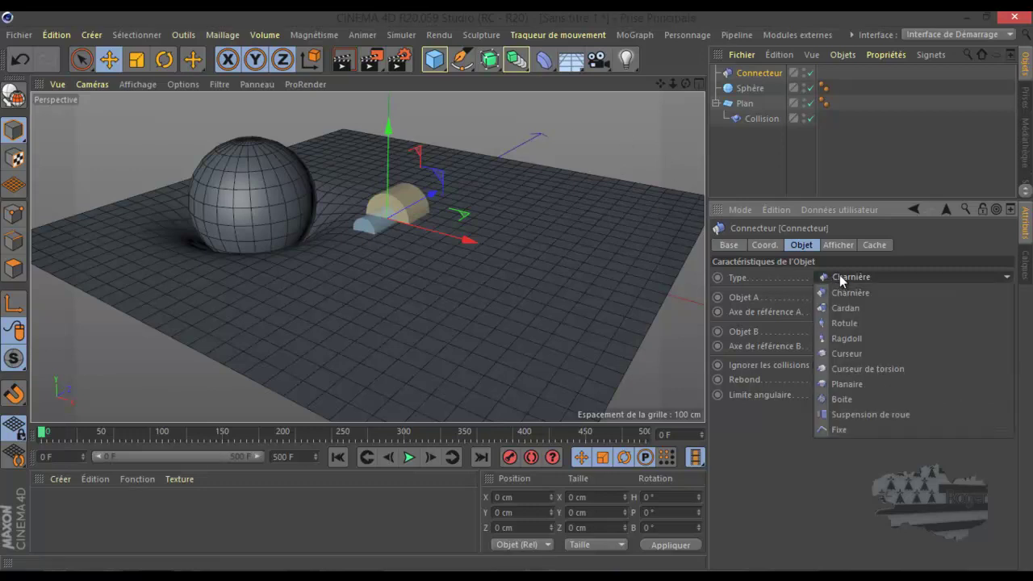